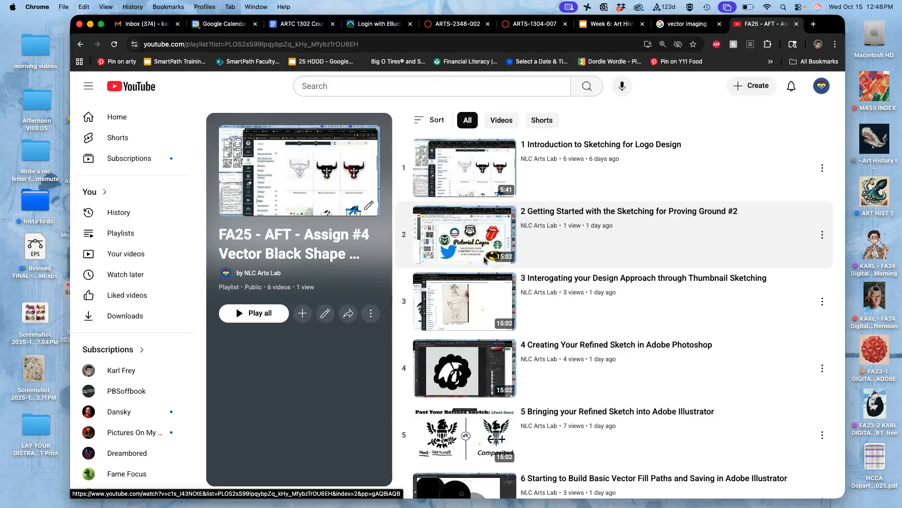
Step: Look through the videos in the Assign #4 Vector Black Shape playlist on YouTube
{"action": "scroll", "coordinate": [485, 260], "scroll_direction": "down", "scroll_amount": 3}
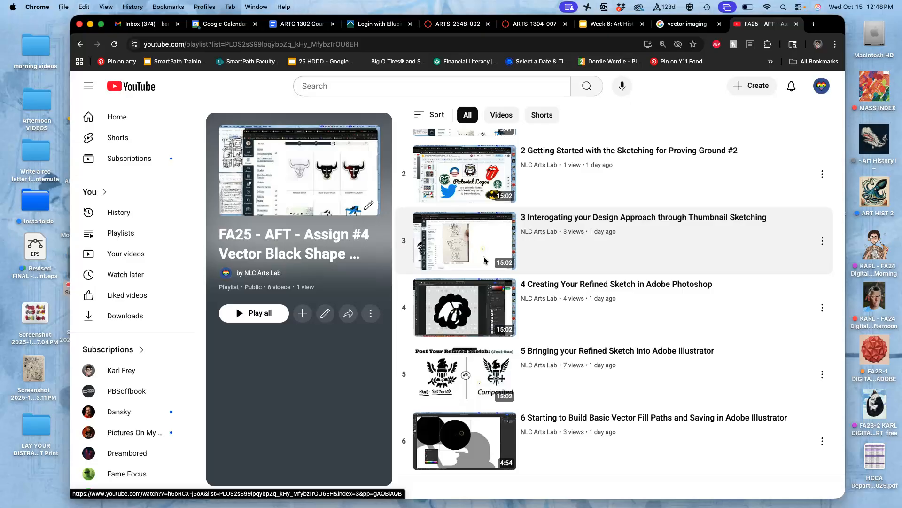
{"action": "scroll", "coordinate": [485, 260], "scroll_direction": "down", "scroll_amount": 1}
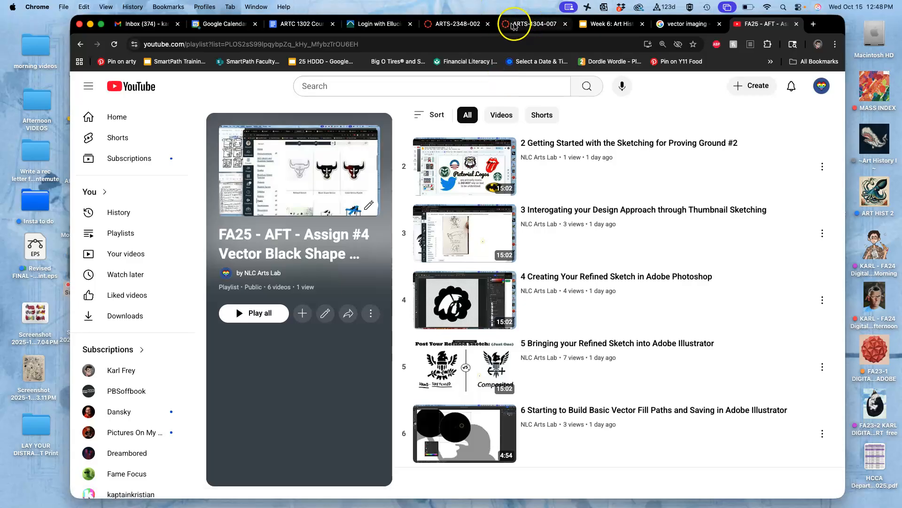
{"action": "left_click", "coordinate": [468, 27]}
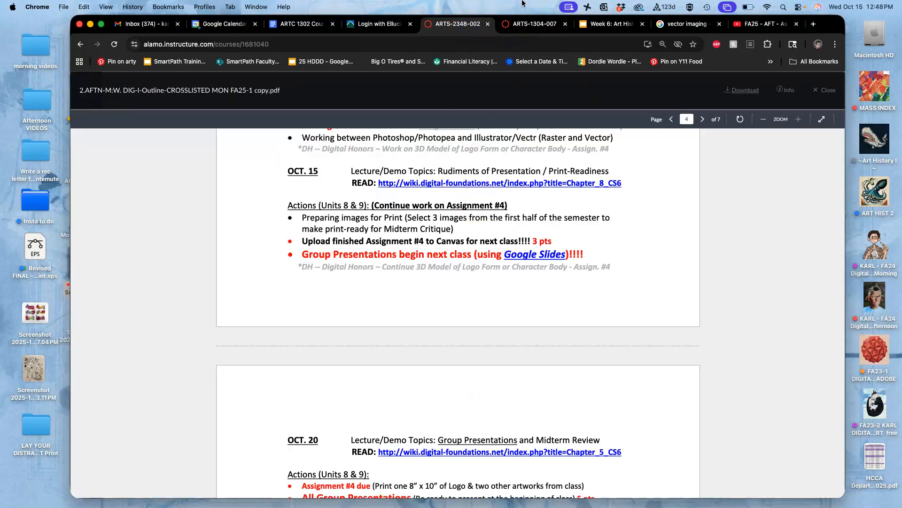
{"action": "left_click", "coordinate": [759, 28]}
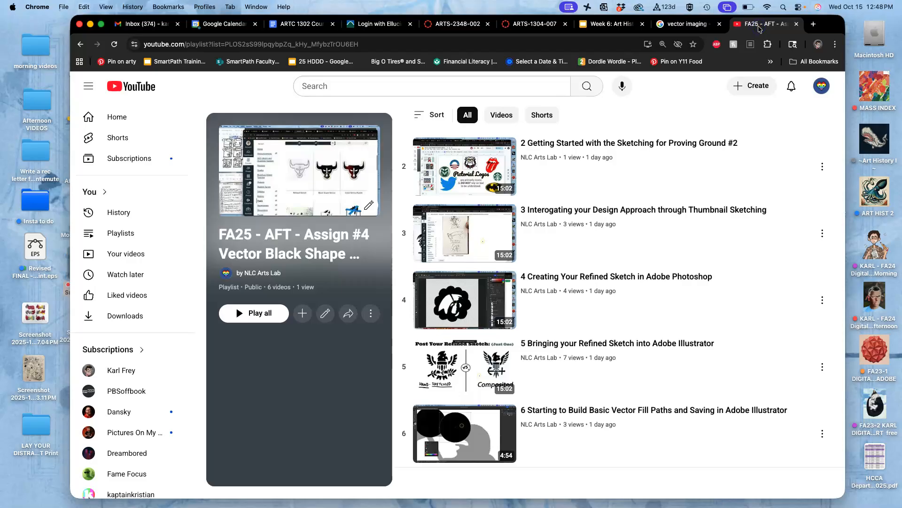
Step: Switch to the ARTS-2348-002 course outline PDF and read the OCT. 15 topics, actions and Assignment #4 upload requirement
{"action": "left_click", "coordinate": [465, 26]}
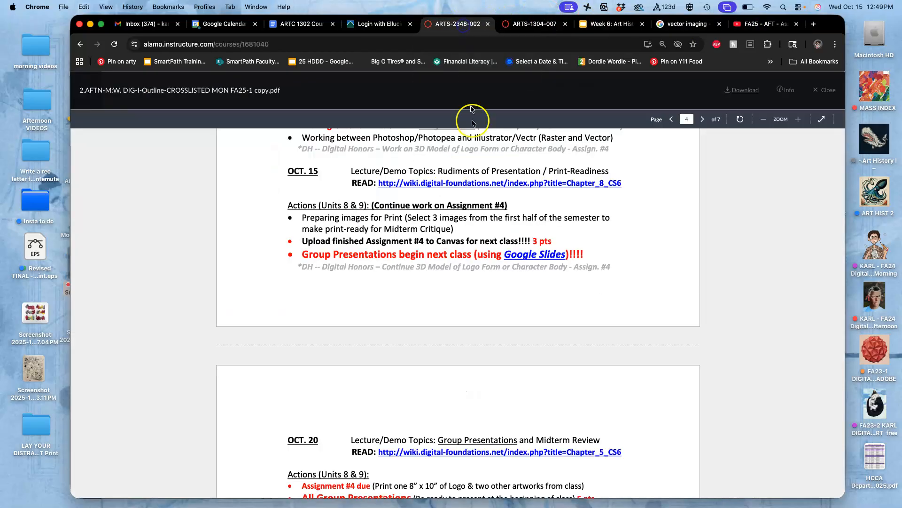
{"action": "scroll", "coordinate": [471, 215], "scroll_direction": "down", "scroll_amount": 1}
{"action": "scroll", "coordinate": [471, 216], "scroll_direction": "up", "scroll_amount": 2}
{"action": "left_click", "coordinate": [449, 217]}
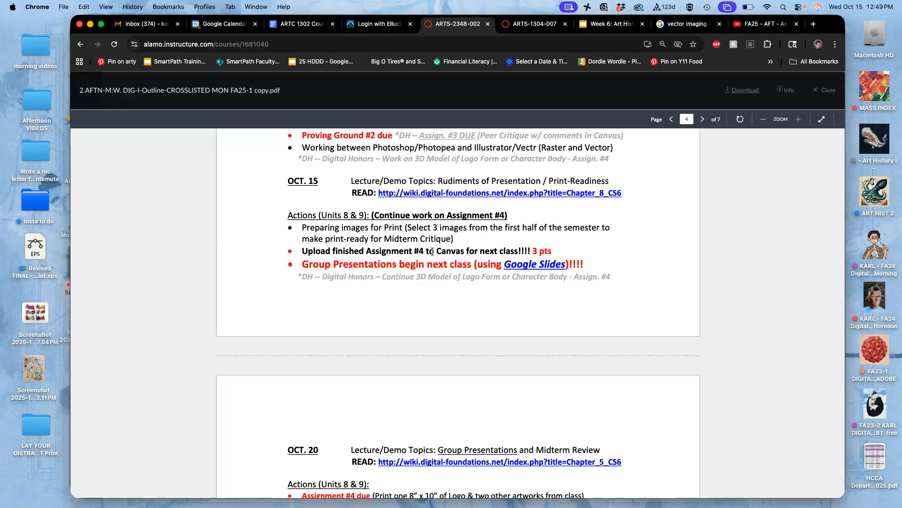
{"action": "scroll", "coordinate": [432, 252], "scroll_direction": "down", "scroll_amount": 1}
{"action": "scroll", "coordinate": [432, 251], "scroll_direction": "up", "scroll_amount": 3}
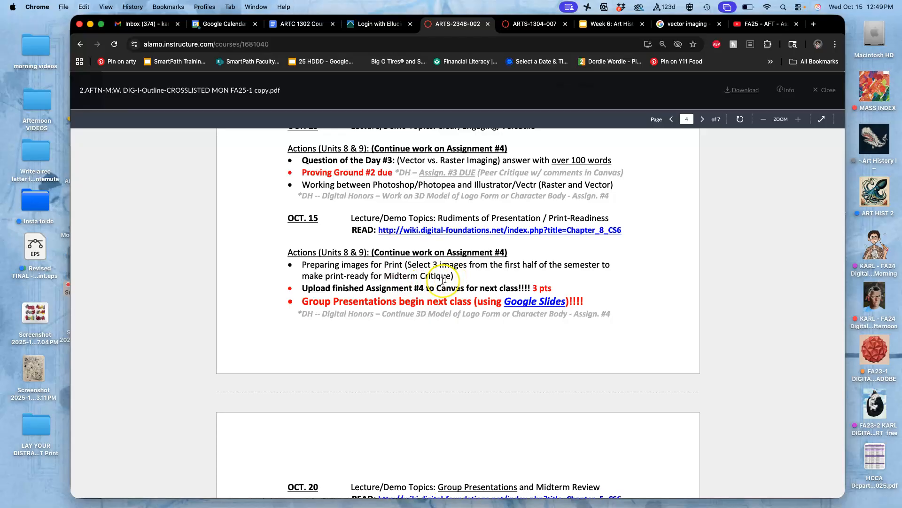
{"action": "scroll", "coordinate": [418, 282], "scroll_direction": "down", "scroll_amount": 2}
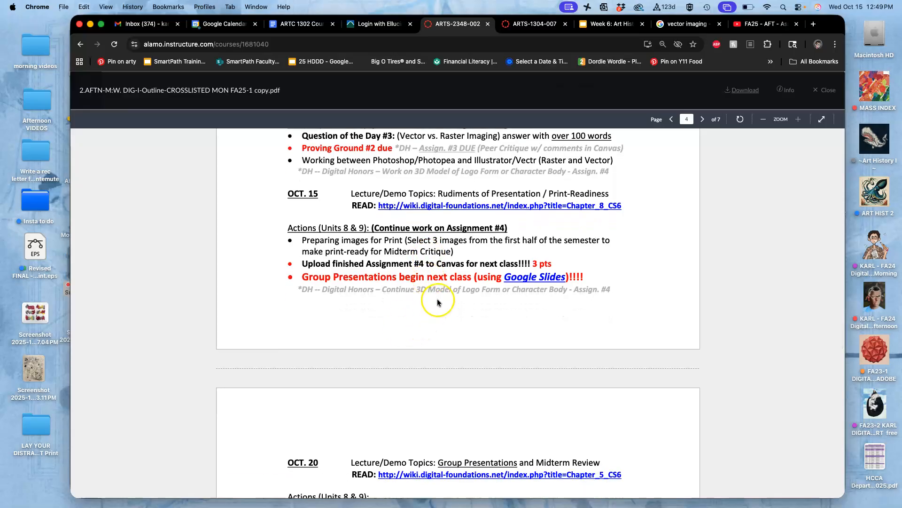
{"action": "scroll", "coordinate": [430, 302], "scroll_direction": "up", "scroll_amount": 2}
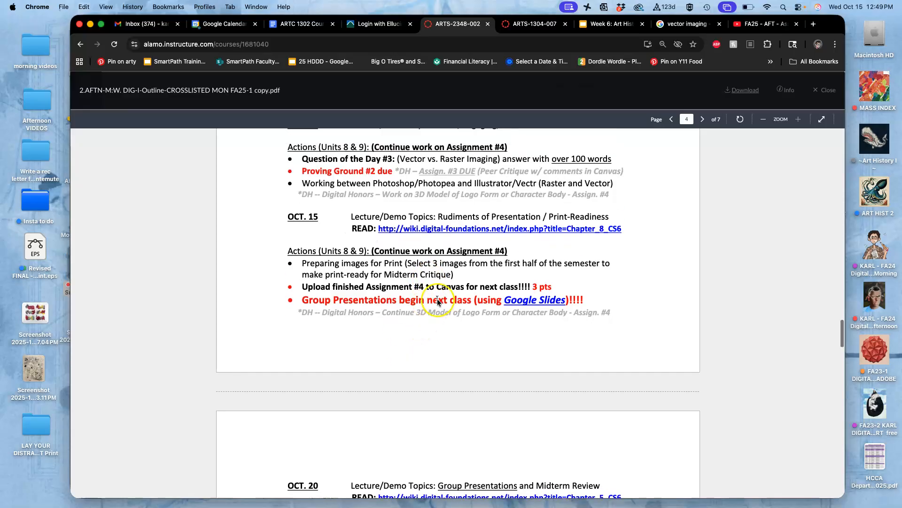
Step: Close the course outline and open the Assignment #4 final logos posting discussion through the course's Assignment Sheets page
{"action": "left_click", "coordinate": [828, 92]}
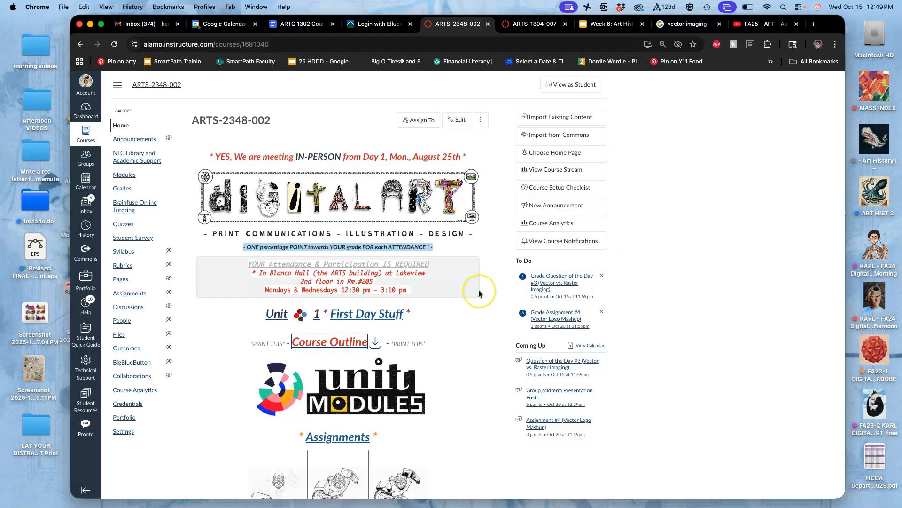
{"action": "scroll", "coordinate": [478, 293], "scroll_direction": "down", "scroll_amount": 4}
{"action": "left_click", "coordinate": [334, 314]}
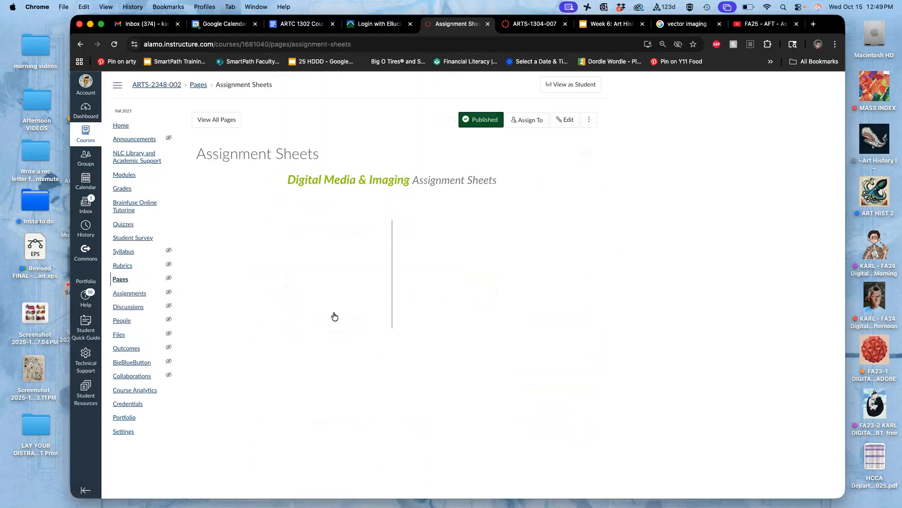
{"action": "scroll", "coordinate": [335, 316], "scroll_direction": "down", "scroll_amount": 12}
{"action": "scroll", "coordinate": [335, 316], "scroll_direction": "down", "scroll_amount": 5}
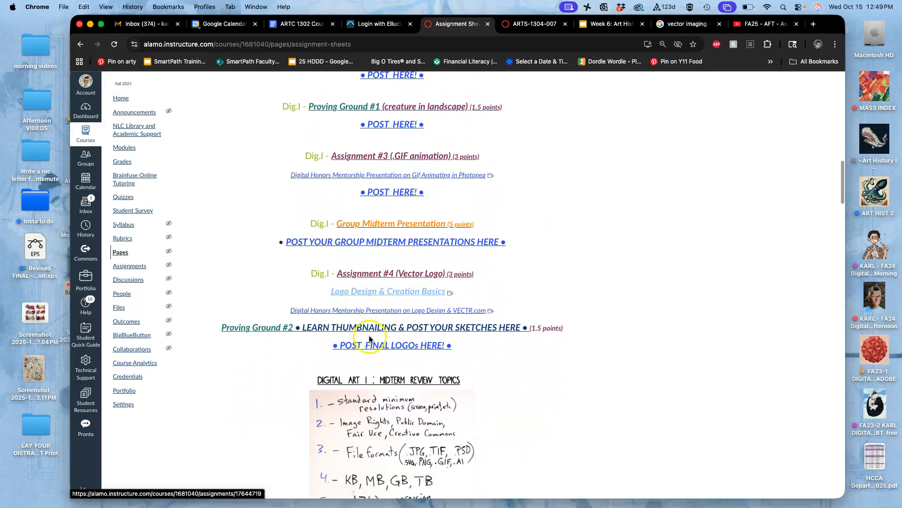
{"action": "left_click", "coordinate": [381, 350]}
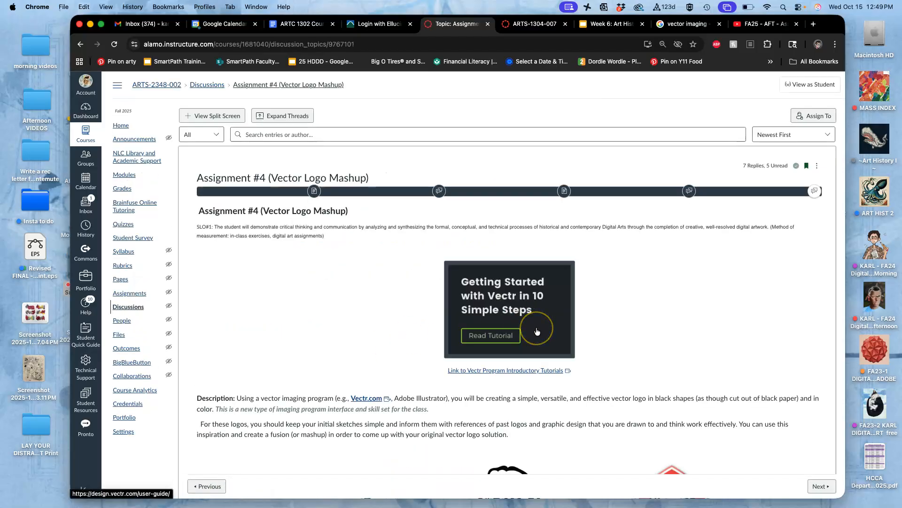
Step: Review the Assignment #4 (Vector Logo Mashup) directions, the Fall 2025 theme and the posted replies down to the instructor example
{"action": "scroll", "coordinate": [539, 334], "scroll_direction": "down", "scroll_amount": 10}
{"action": "scroll", "coordinate": [538, 330], "scroll_direction": "down", "scroll_amount": 15}
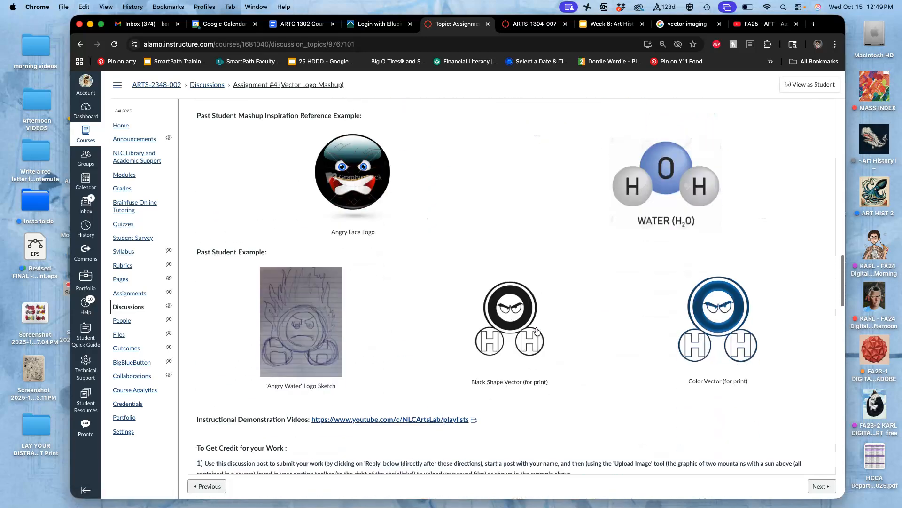
{"action": "scroll", "coordinate": [537, 332], "scroll_direction": "up", "scroll_amount": 1}
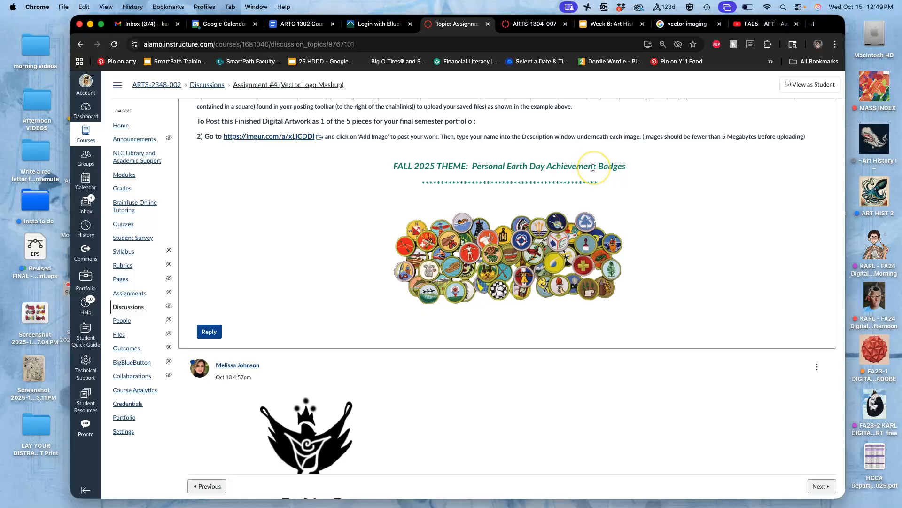
{"action": "scroll", "coordinate": [593, 168], "scroll_direction": "down", "scroll_amount": 10}
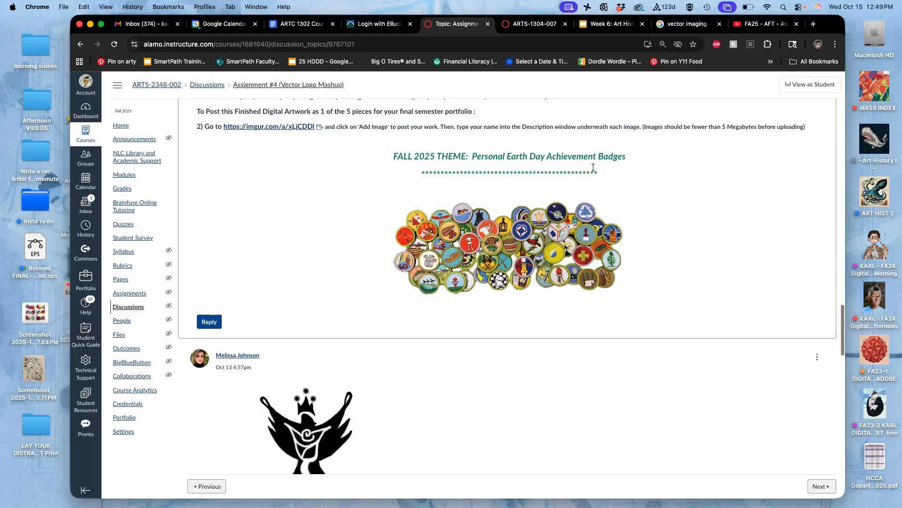
{"action": "scroll", "coordinate": [593, 168], "scroll_direction": "down", "scroll_amount": 8}
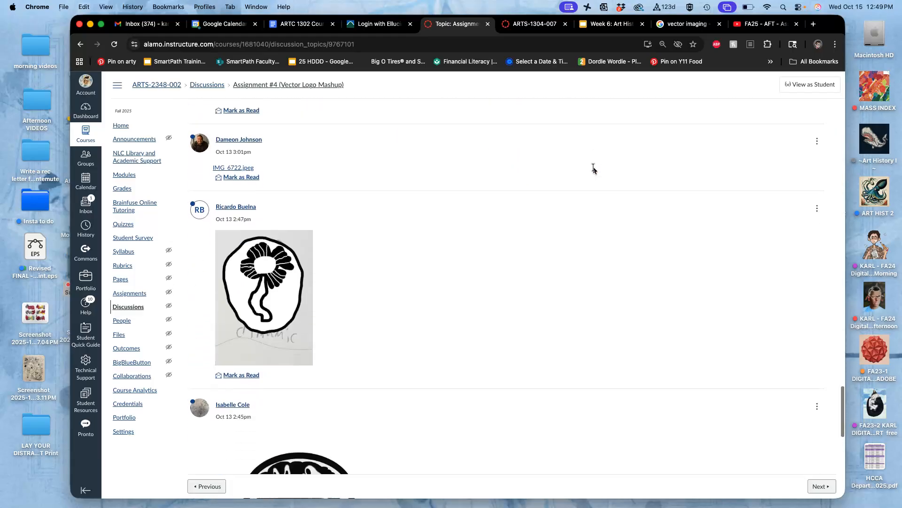
{"action": "scroll", "coordinate": [593, 168], "scroll_direction": "down", "scroll_amount": 3}
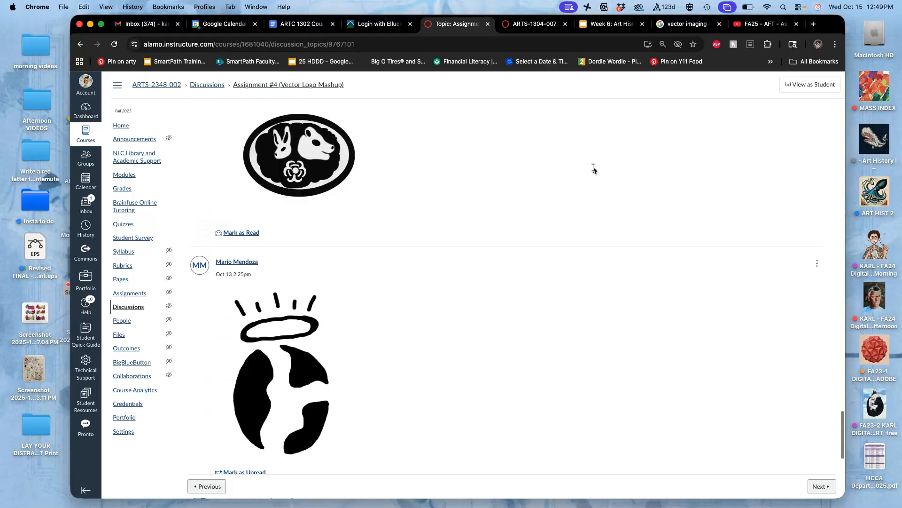
{"action": "scroll", "coordinate": [425, 255], "scroll_direction": "down", "scroll_amount": 6}
{"action": "scroll", "coordinate": [425, 256], "scroll_direction": "down", "scroll_amount": 1}
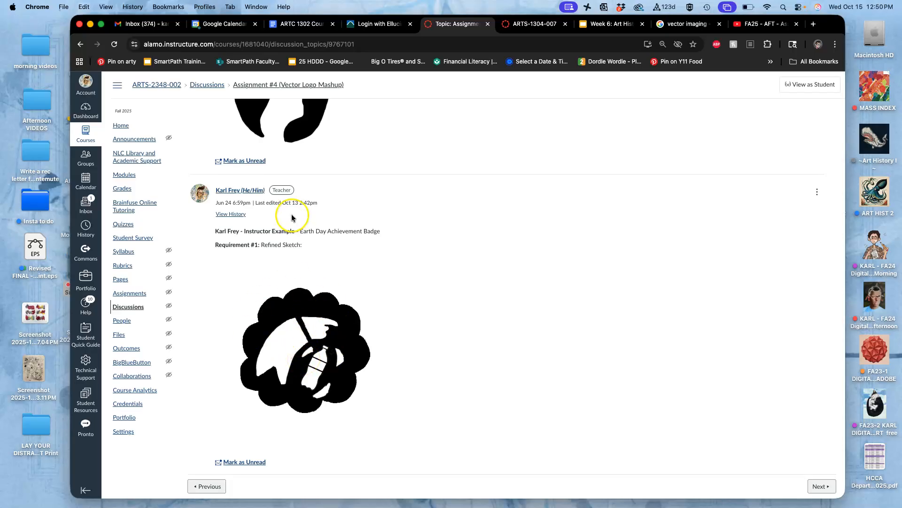
Step: Return to the assignment directions and examine the past student example's sketch, black shape vector and color vector
{"action": "scroll", "coordinate": [385, 183], "scroll_direction": "up", "scroll_amount": 10}
{"action": "scroll", "coordinate": [385, 183], "scroll_direction": "up", "scroll_amount": 15}
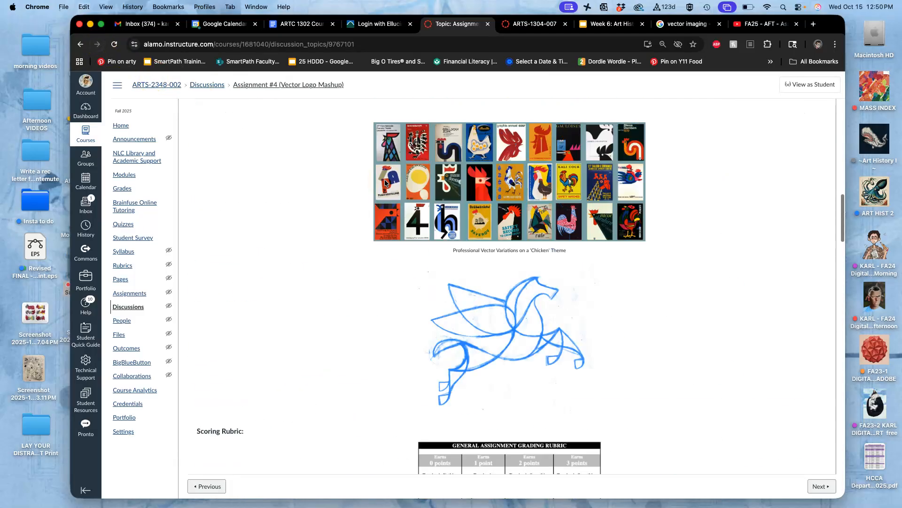
{"action": "scroll", "coordinate": [385, 179], "scroll_direction": "down", "scroll_amount": 8}
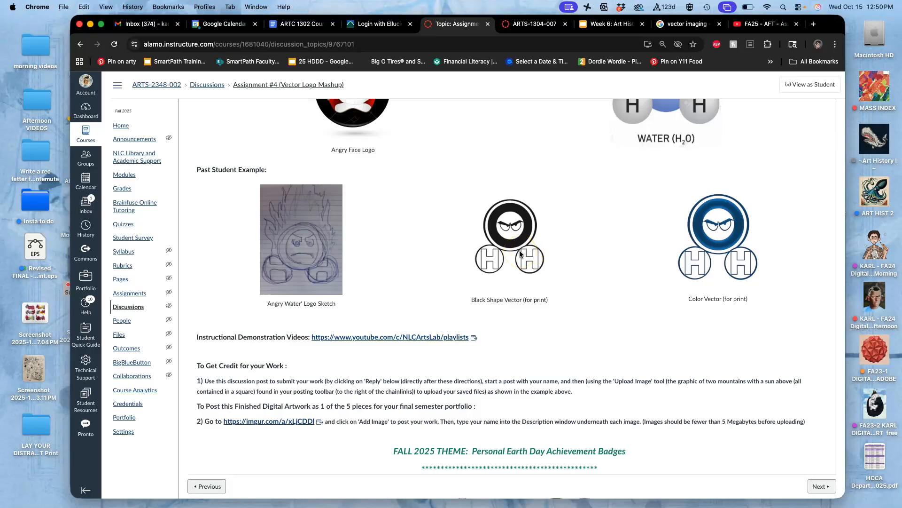
{"action": "scroll", "coordinate": [520, 254], "scroll_direction": "up", "scroll_amount": 3}
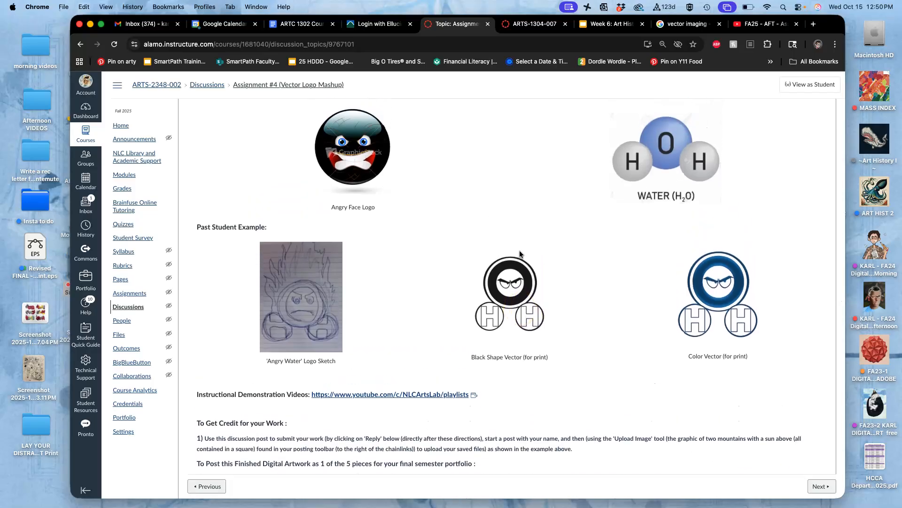
{"action": "scroll", "coordinate": [519, 254], "scroll_direction": "down", "scroll_amount": 1}
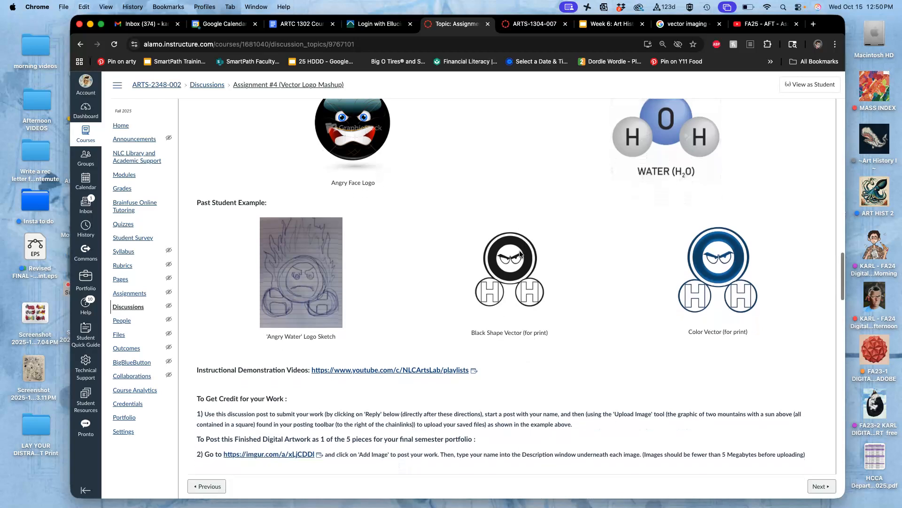
Step: Minimize the browser and open the refined sketch PNG in Preview from the Assignment #4 folder inside the FA25-AFT desktop folder
{"action": "left_click", "coordinate": [90, 25]}
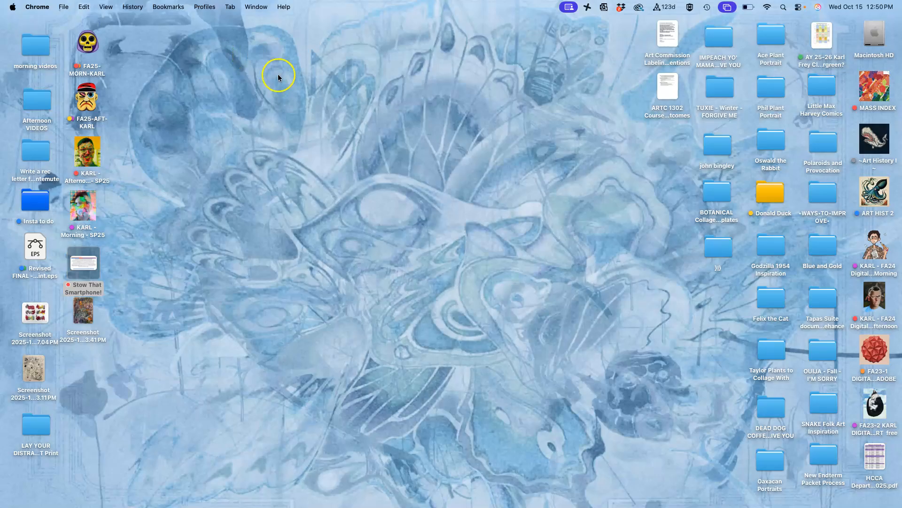
{"action": "double_click", "coordinate": [88, 103]}
{"action": "double_click", "coordinate": [491, 246]}
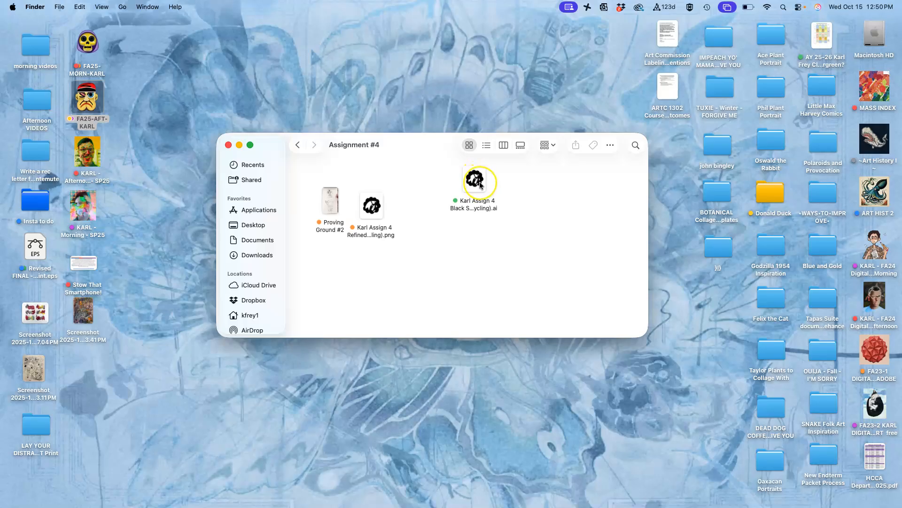
{"action": "double_click", "coordinate": [373, 210]}
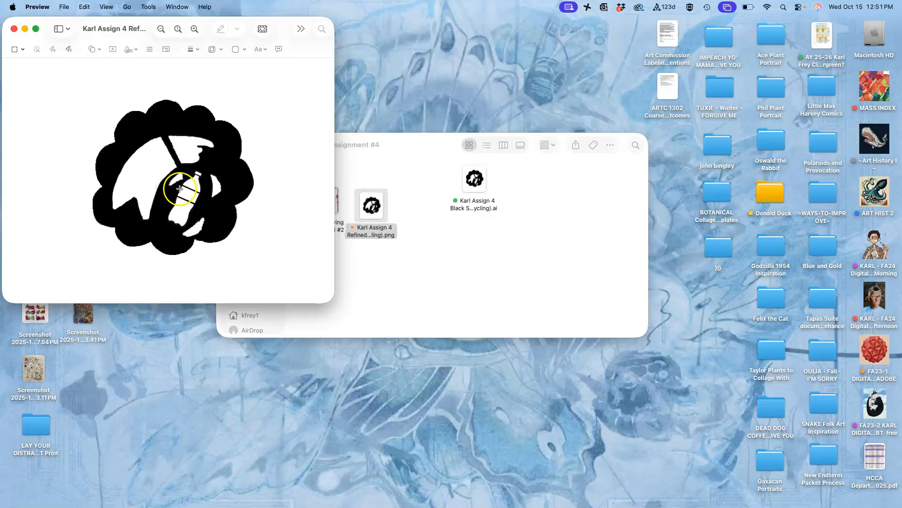
Step: Examine the pixelated edges of the refined sketch PNG at high magnification, from the bottle lines to the badge's outer edge
{"action": "scroll", "coordinate": [179, 190], "scroll_direction": "up", "scroll_amount": 10}
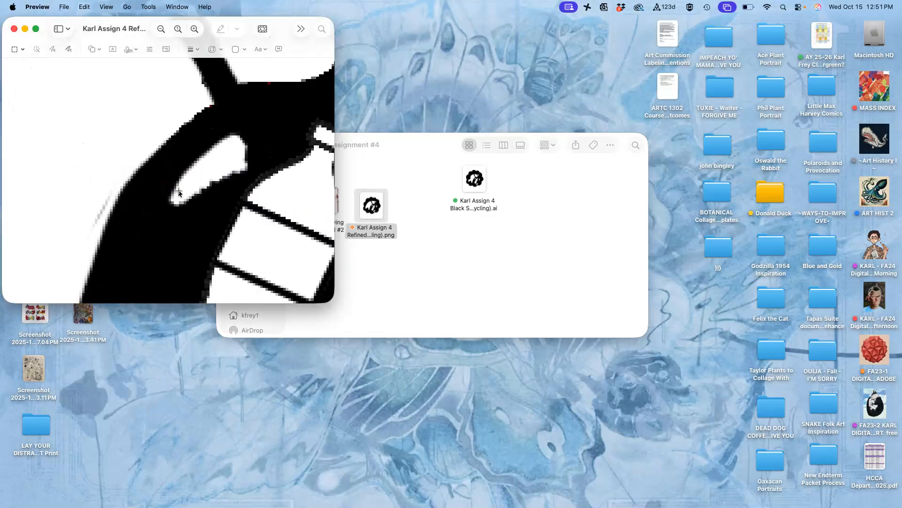
{"action": "scroll", "coordinate": [179, 192], "scroll_direction": "down", "scroll_amount": 9}
{"action": "scroll", "coordinate": [179, 192], "scroll_direction": "right", "scroll_amount": 6}
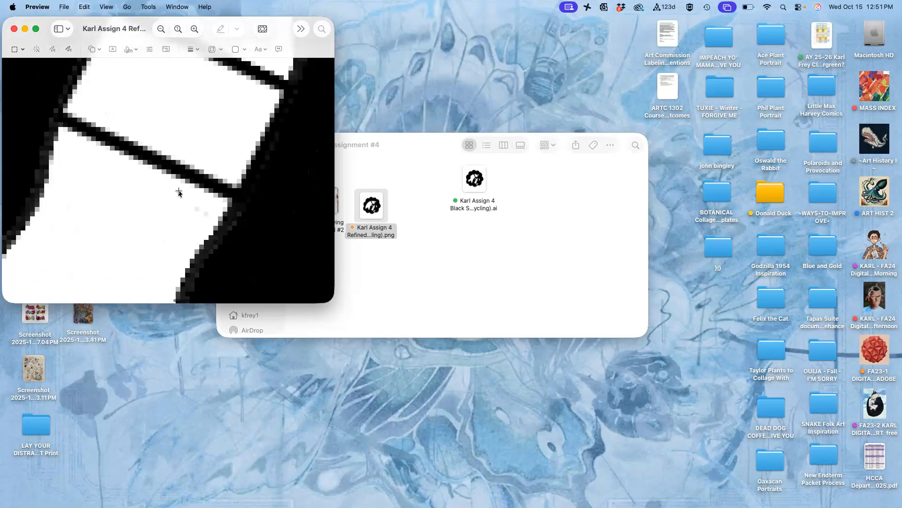
{"action": "scroll", "coordinate": [179, 191], "scroll_direction": "down", "scroll_amount": 8}
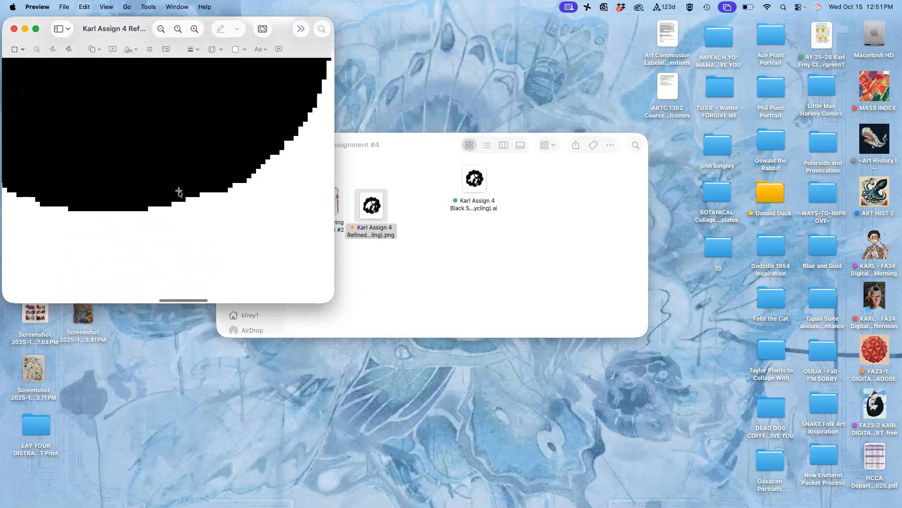
{"action": "scroll", "coordinate": [179, 192], "scroll_direction": "down", "scroll_amount": 10}
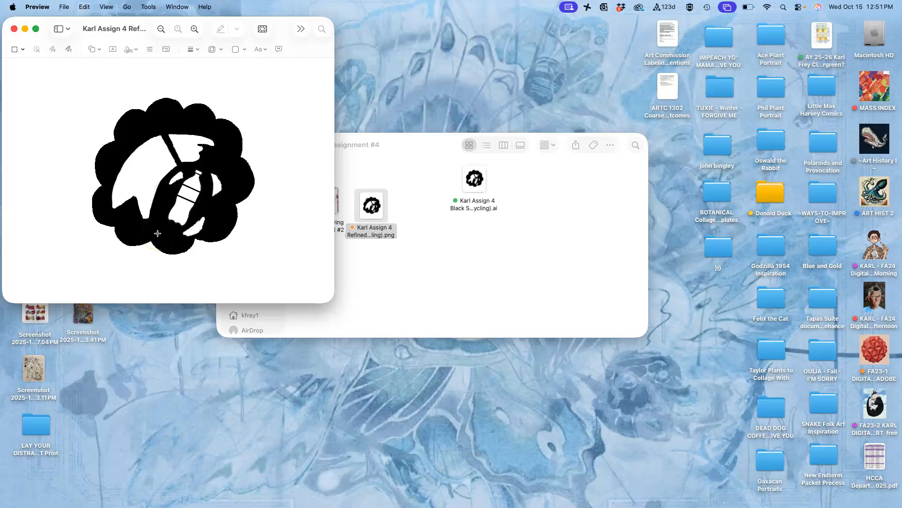
Step: Compare how the refined badge sketch reads at very small, medium and large display sizes
{"action": "key", "text": "super+minus"}
{"action": "key", "text": "super+minus"}
{"action": "key", "text": "super+minus"}
{"action": "key", "text": "super+minus"}
{"action": "key", "text": "super+minus"}
{"action": "key", "text": "super+minus"}
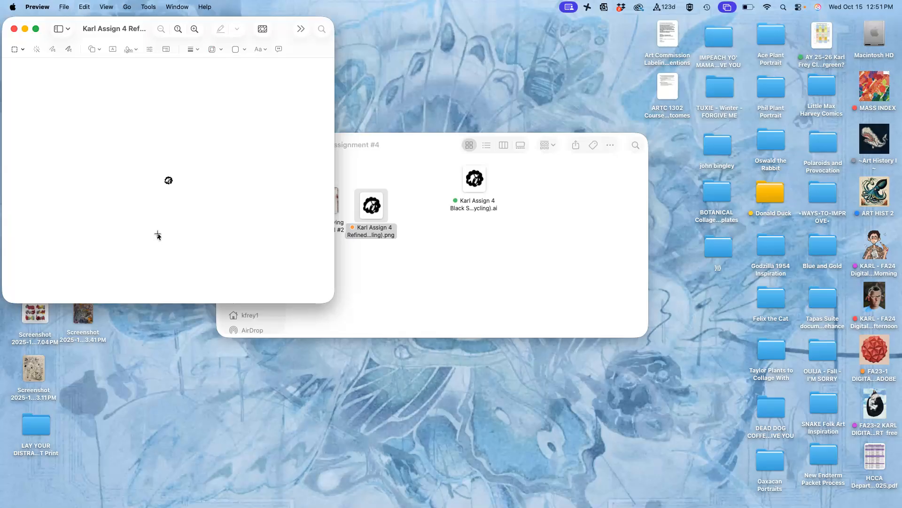
{"action": "key", "text": "super+plus"}
{"action": "key", "text": "super+plus"}
{"action": "key", "text": "super+plus"}
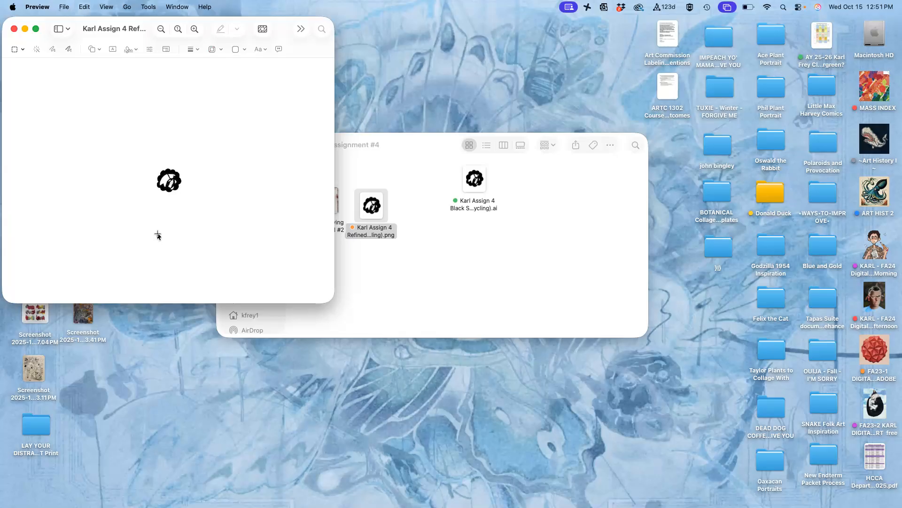
{"action": "key", "text": "super+plus"}
{"action": "key", "text": "super+plus"}
{"action": "key", "text": "super+plus"}
{"action": "key", "text": "super+plus"}
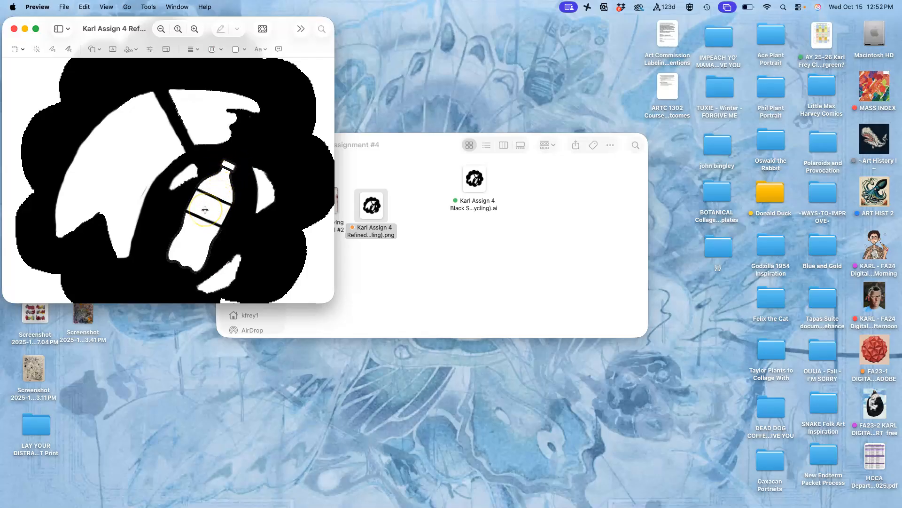
{"action": "scroll", "coordinate": [205, 210], "scroll_direction": "down", "scroll_amount": 5}
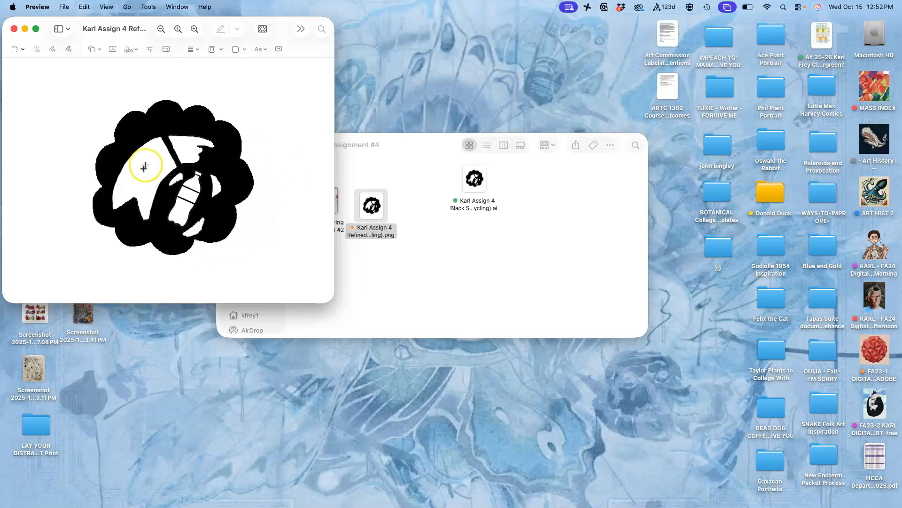
{"action": "scroll", "coordinate": [187, 191], "scroll_direction": "down", "scroll_amount": 5}
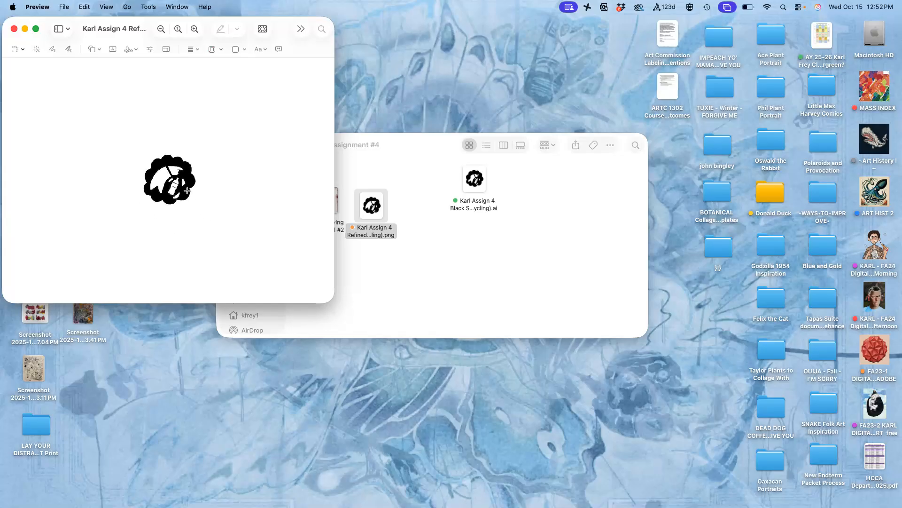
Step: View the refined badge sketch at small and medium display sizes and close it
{"action": "scroll", "coordinate": [187, 192], "scroll_direction": "up", "scroll_amount": 5}
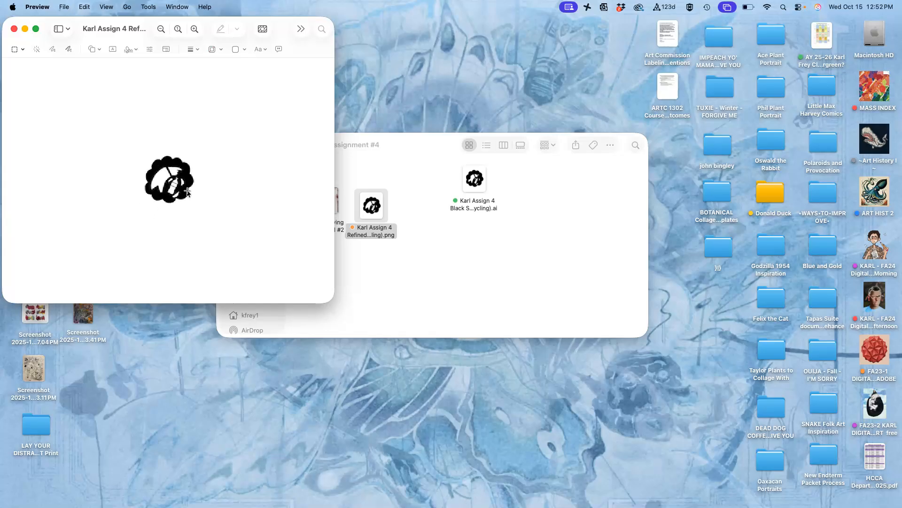
{"action": "scroll", "coordinate": [187, 192], "scroll_direction": "up", "scroll_amount": 3}
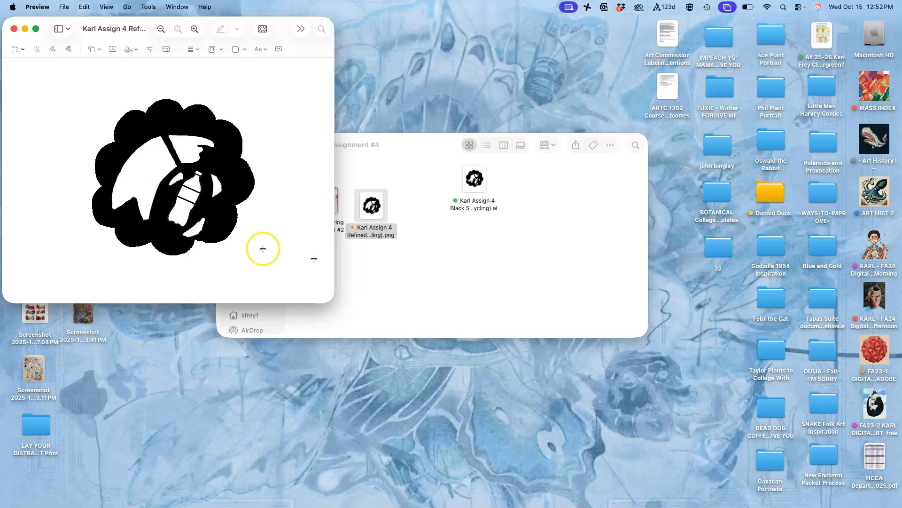
{"action": "left_click", "coordinate": [417, 238]}
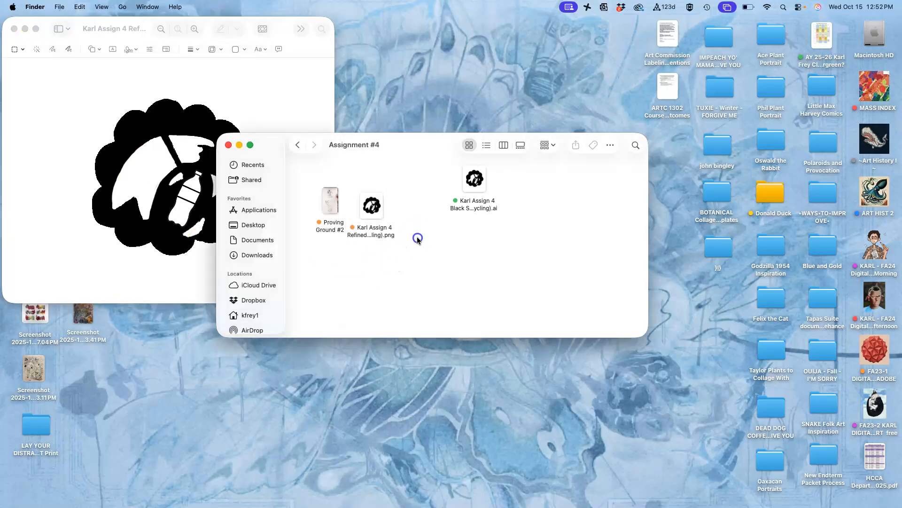
{"action": "left_click", "coordinate": [15, 30]}
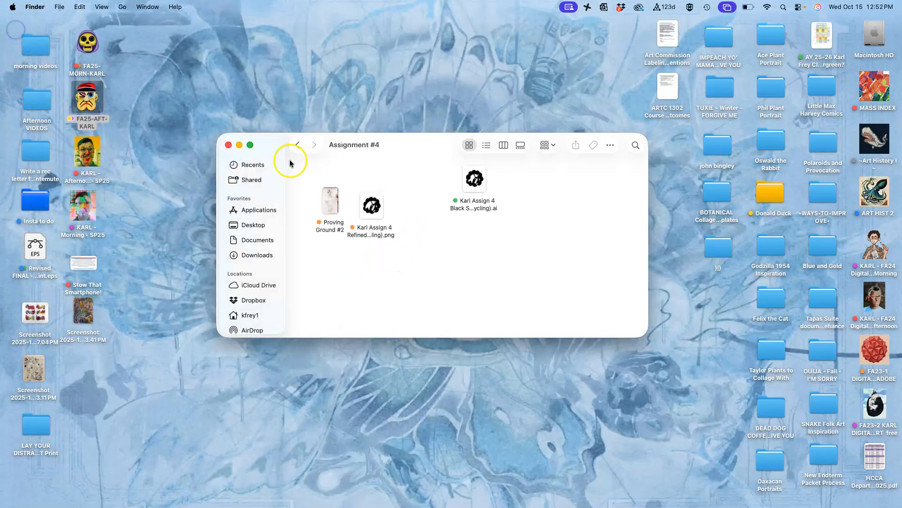
Step: Open the refined sketch PNG from the Assignment #4 folder in Adobe Illustrator 2025 and put away the floating Color controls
{"action": "right_click", "coordinate": [372, 207]}
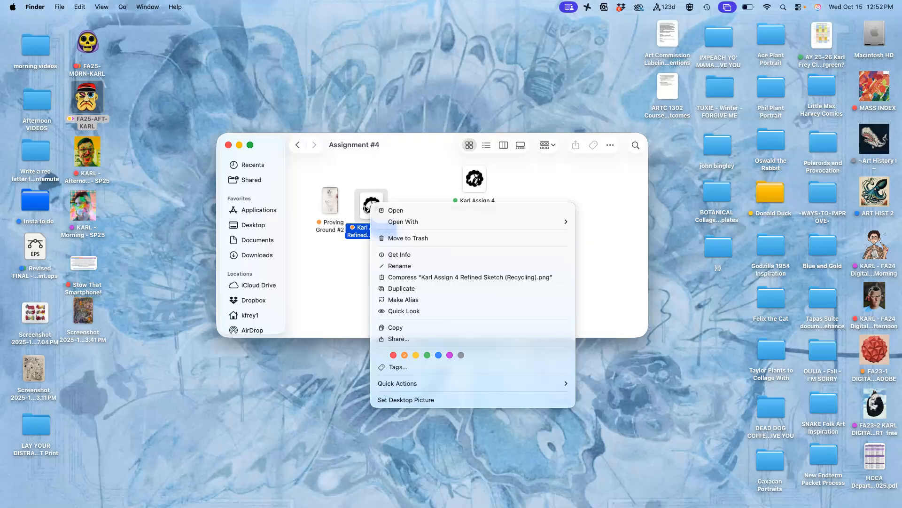
{"action": "mouse_move", "coordinate": [401, 223]}
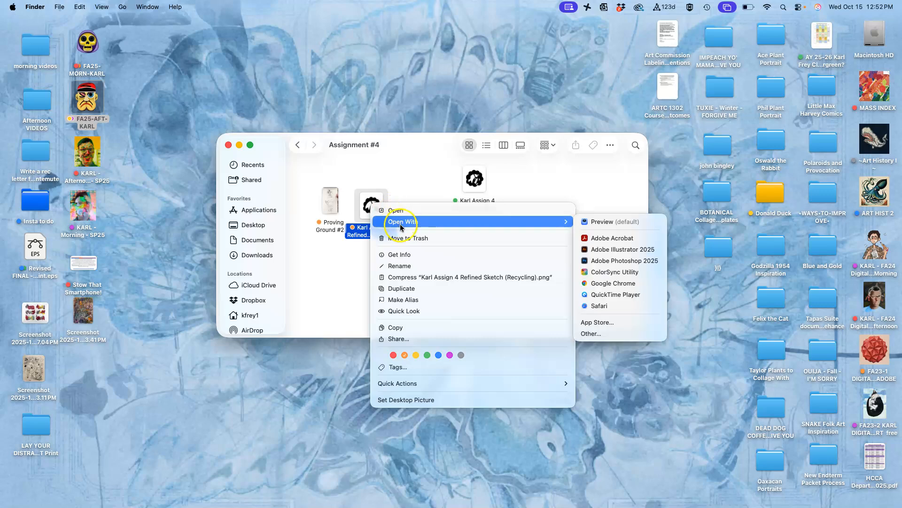
{"action": "left_click", "coordinate": [607, 249]}
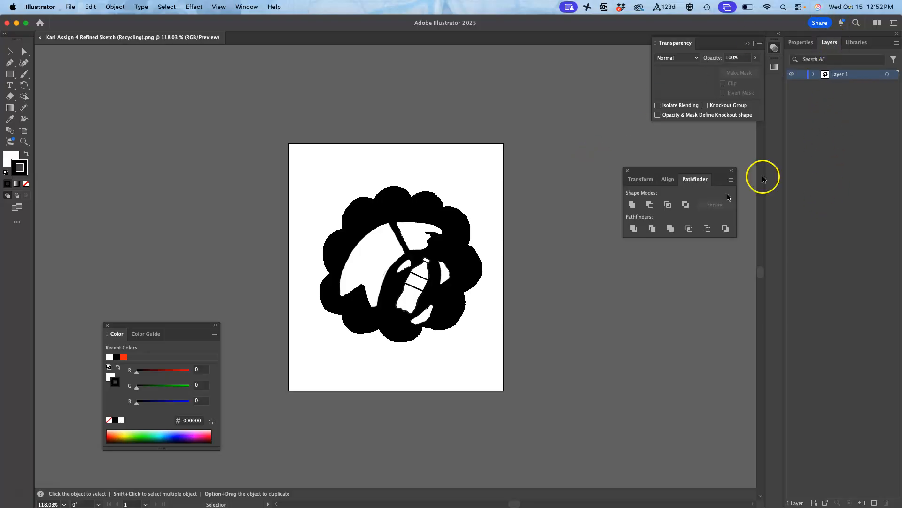
{"action": "left_click", "coordinate": [107, 325]}
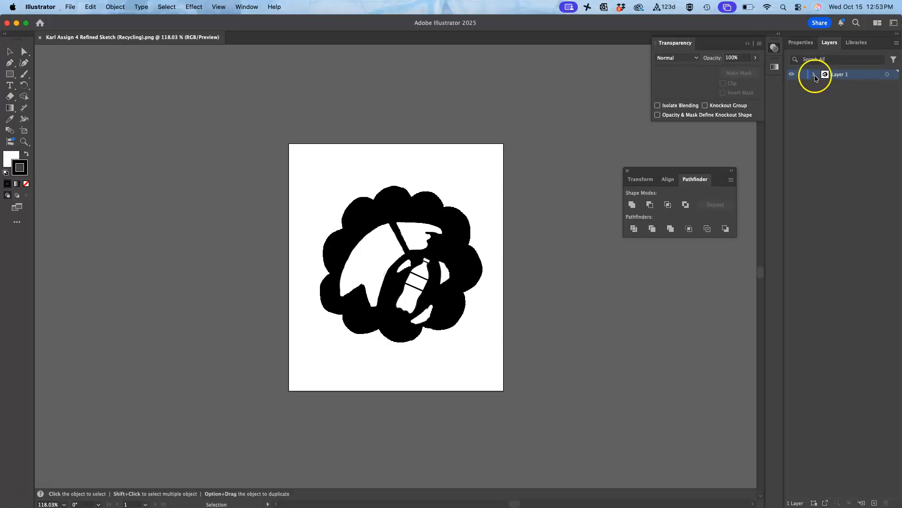
Step: Inspect the image inside Layer 1 and its pixelated edges up close, and collapse the layer again
{"action": "left_click", "coordinate": [813, 74]}
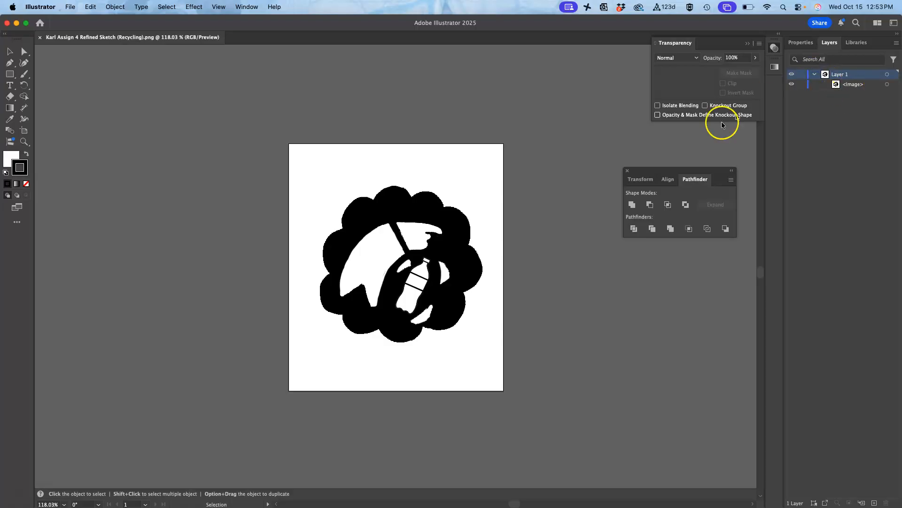
{"action": "left_click", "coordinate": [431, 281]}
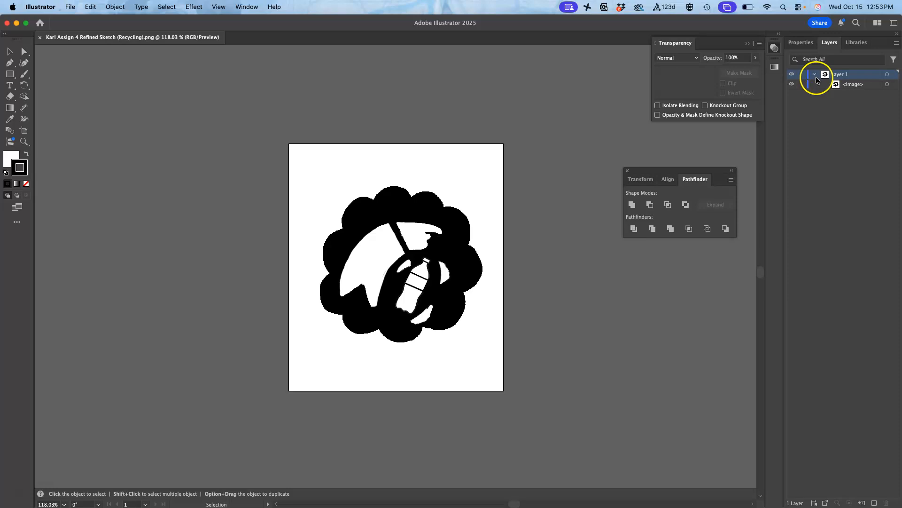
{"action": "left_click", "coordinate": [853, 85]}
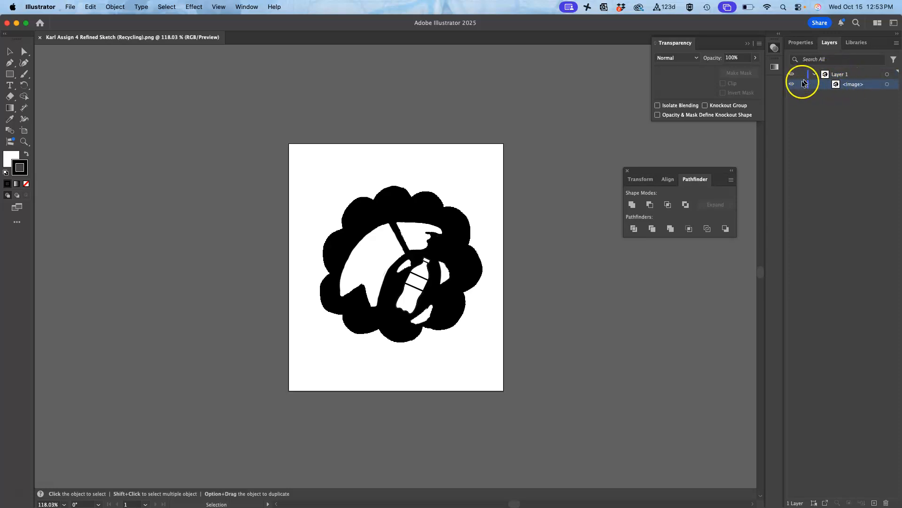
{"action": "scroll", "coordinate": [454, 205], "scroll_direction": "up", "scroll_amount": 10}
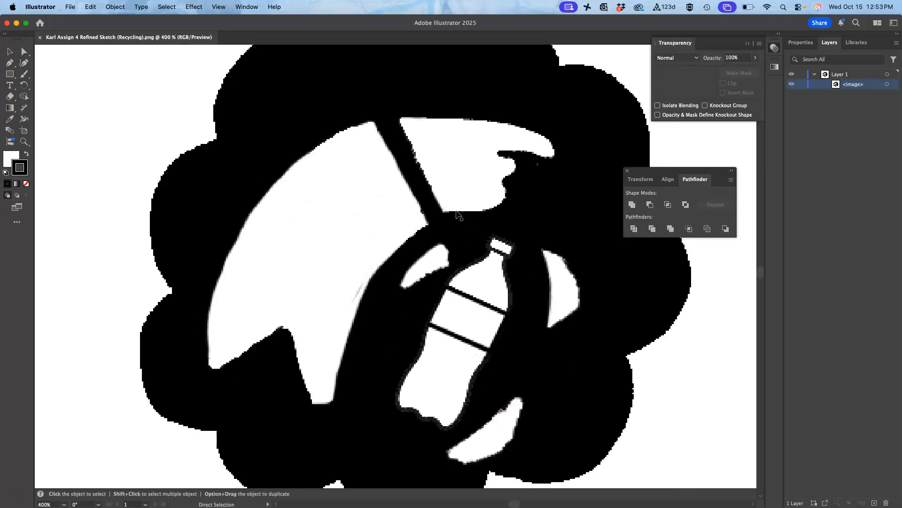
{"action": "scroll", "coordinate": [458, 215], "scroll_direction": "up", "scroll_amount": 2}
{"action": "scroll", "coordinate": [458, 215], "scroll_direction": "down", "scroll_amount": 10}
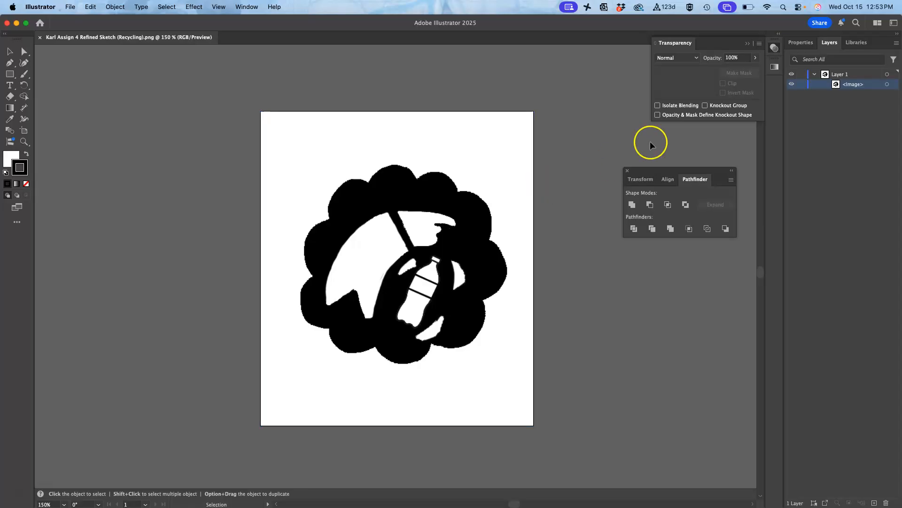
{"action": "left_click", "coordinate": [815, 74]}
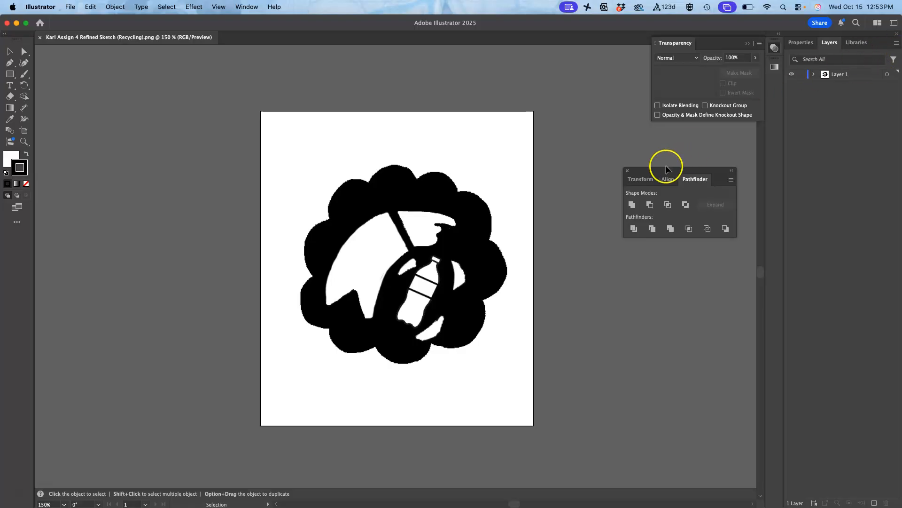
Step: Rename Layer 1 to SKETCH and dim its images
{"action": "left_click", "coordinate": [860, 76]}
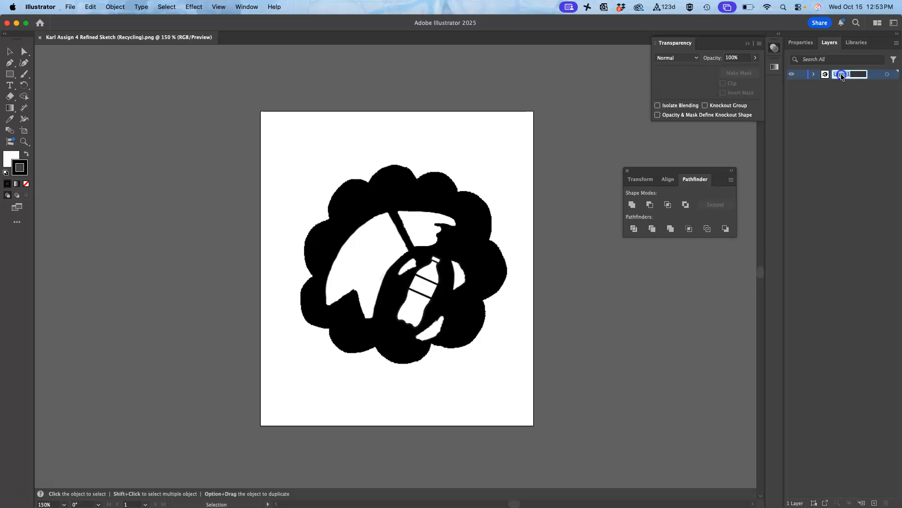
{"action": "left_click", "coordinate": [877, 76]}
{"action": "double_click", "coordinate": [866, 76]}
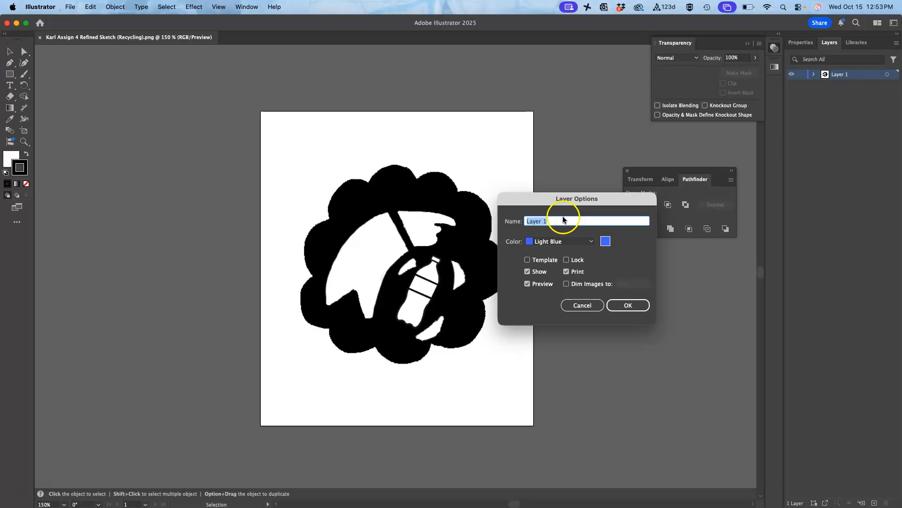
{"action": "type", "text": "R"}
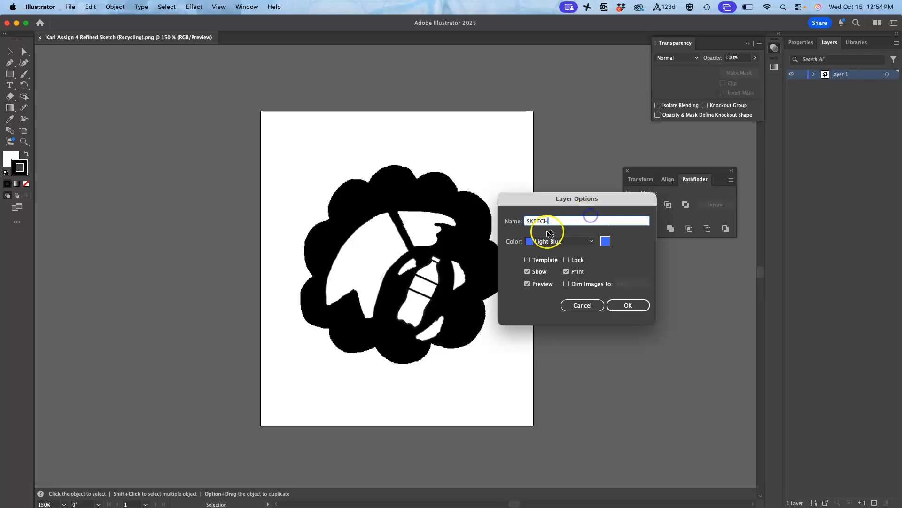
{"action": "left_click", "coordinate": [567, 283]}
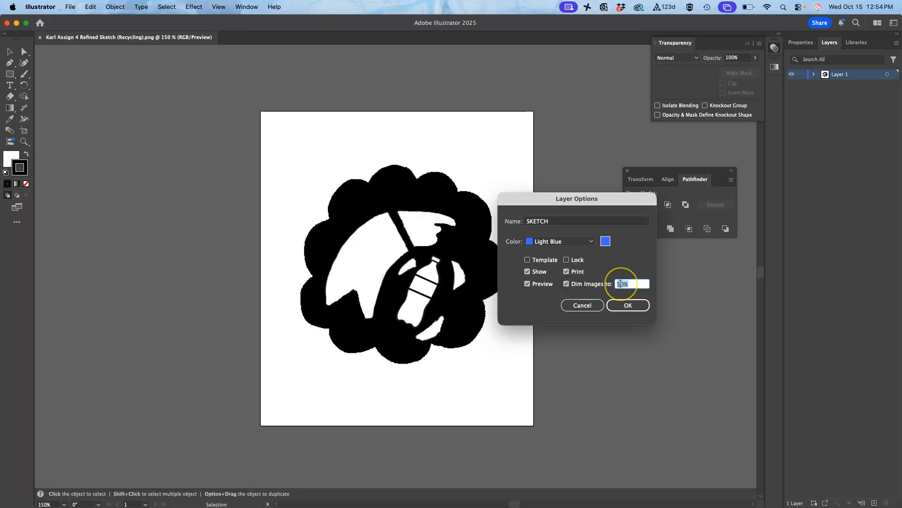
{"action": "type", "text": "3"}
{"action": "left_click", "coordinate": [636, 307]}
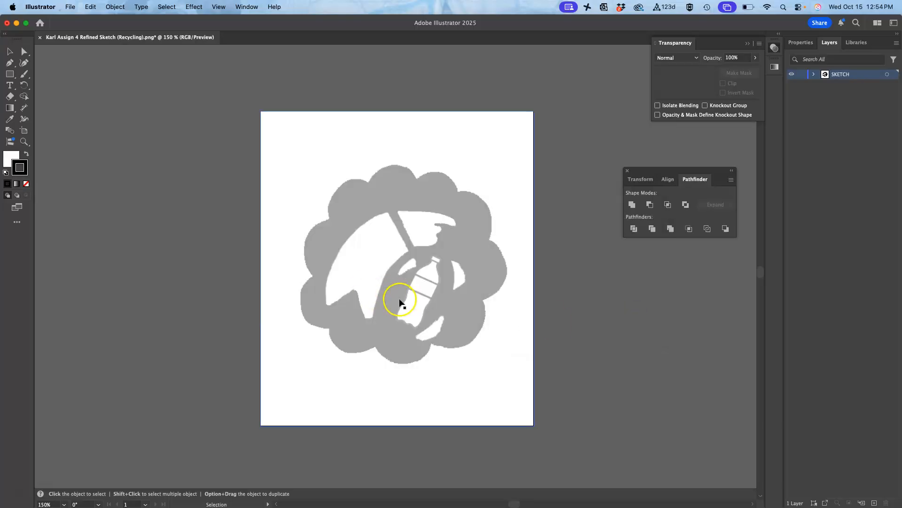
Step: Toggle the SKETCH layer's visibility off and on, and lock the layer
{"action": "left_click", "coordinate": [794, 74]}
{"action": "left_click", "coordinate": [793, 74]}
{"action": "left_click", "coordinate": [794, 73]}
{"action": "left_click", "coordinate": [794, 74]}
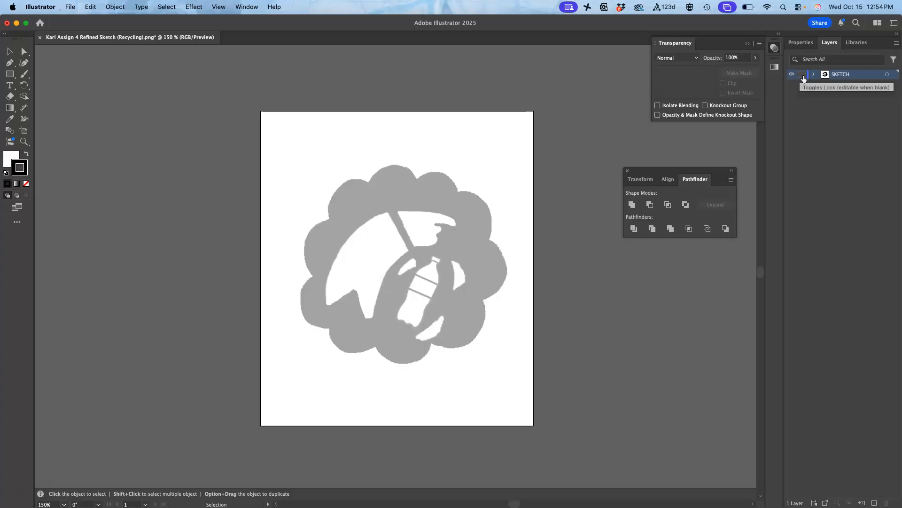
{"action": "left_click", "coordinate": [802, 75]}
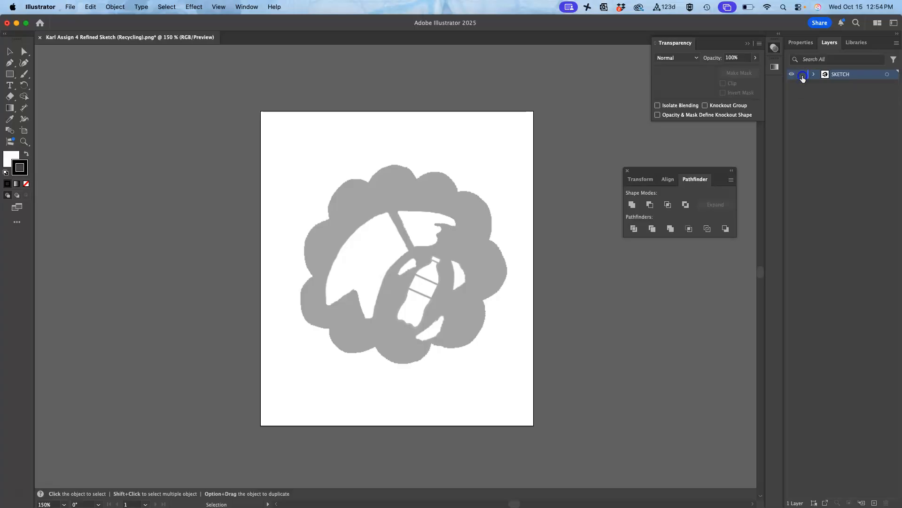
{"action": "left_click", "coordinate": [842, 77]}
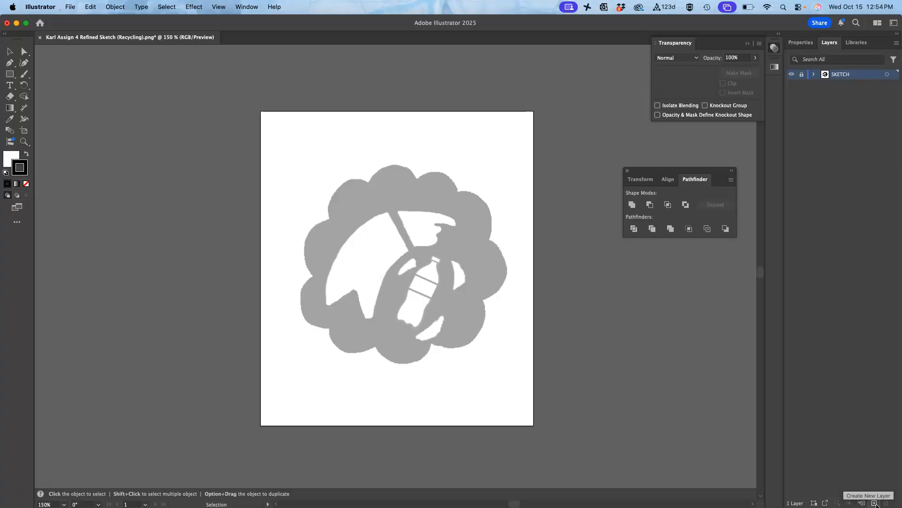
Step: Add a new layer above SKETCH and name it BLACK SHAPES, keeping its Light Red layer color
{"action": "left_click", "coordinate": [875, 503]}
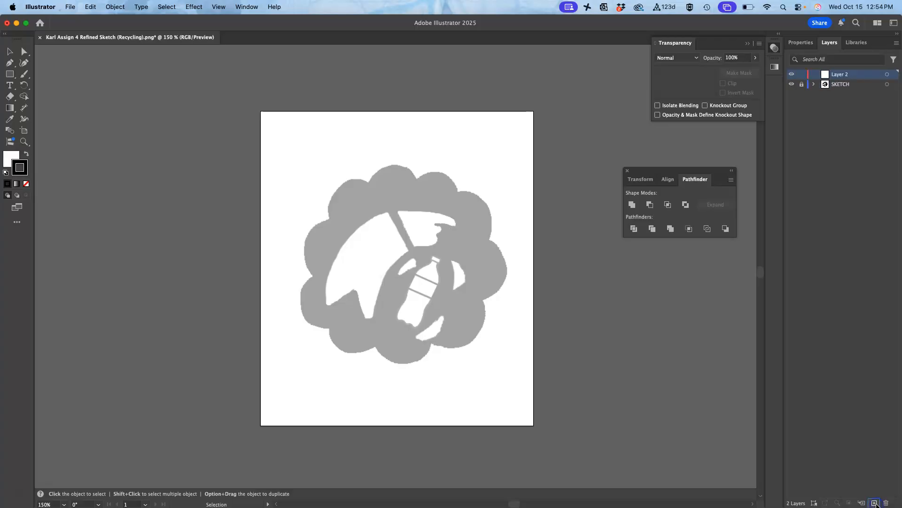
{"action": "double_click", "coordinate": [864, 76]}
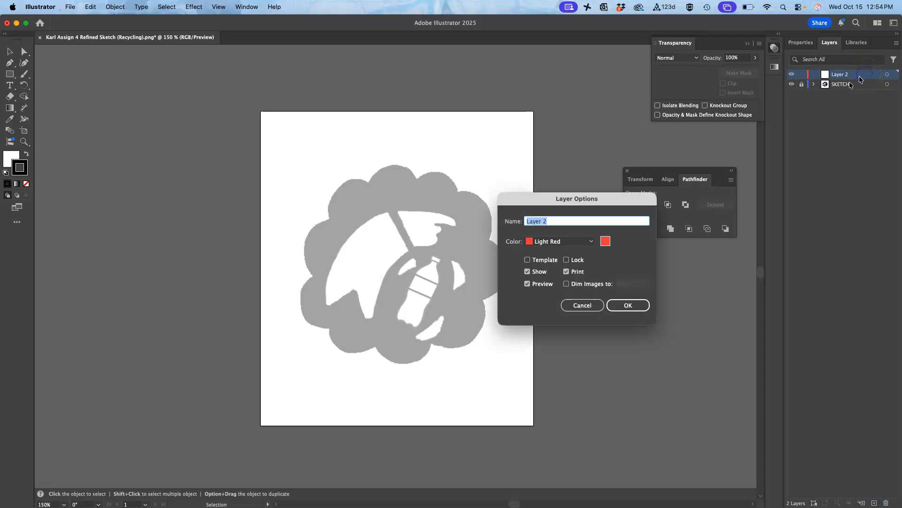
{"action": "type", "text": "BLACK SHAPES"}
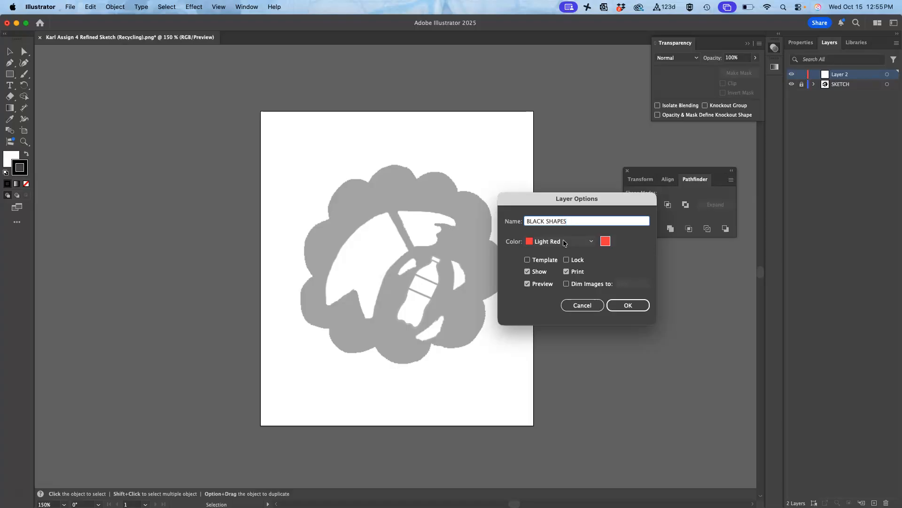
{"action": "left_click", "coordinate": [547, 249]}
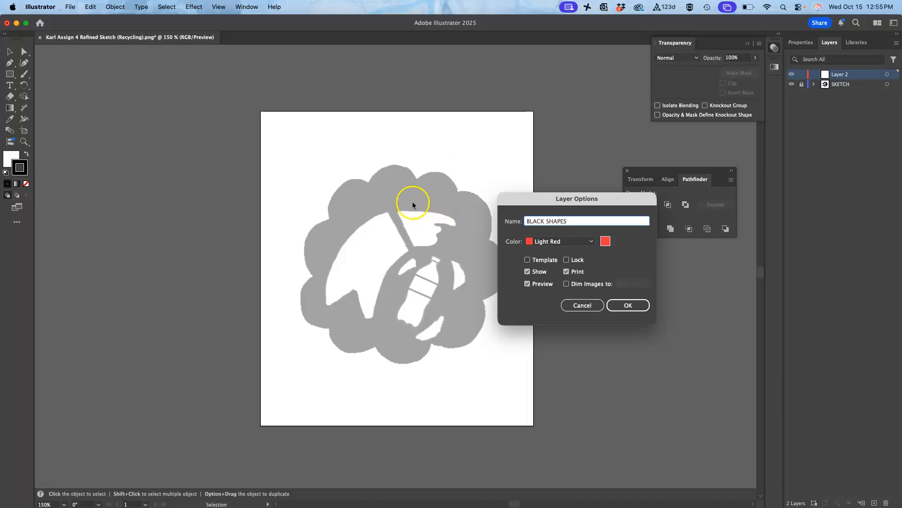
{"action": "left_click", "coordinate": [626, 306]}
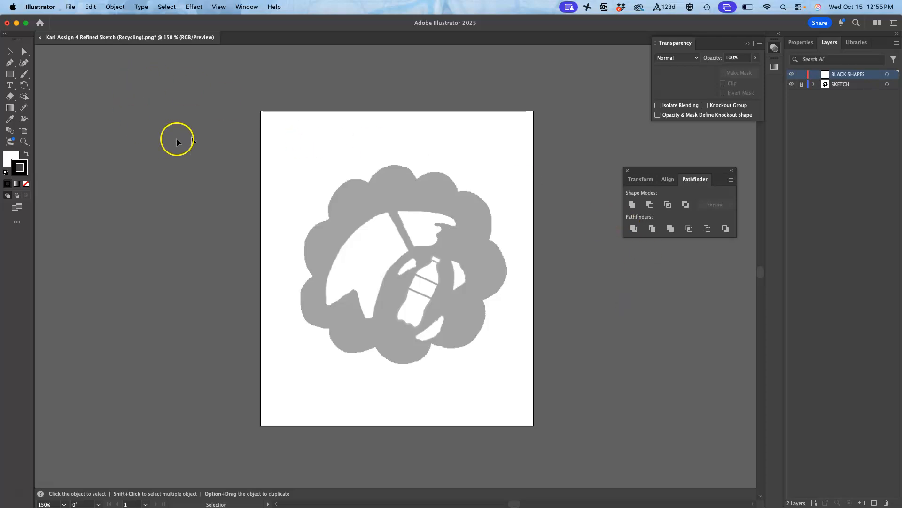
Step: Draw an ellipse over the badge's upper-left scallop on the BLACK SHAPES layer and stretch it wider to the right
{"action": "left_click", "coordinate": [9, 80]}
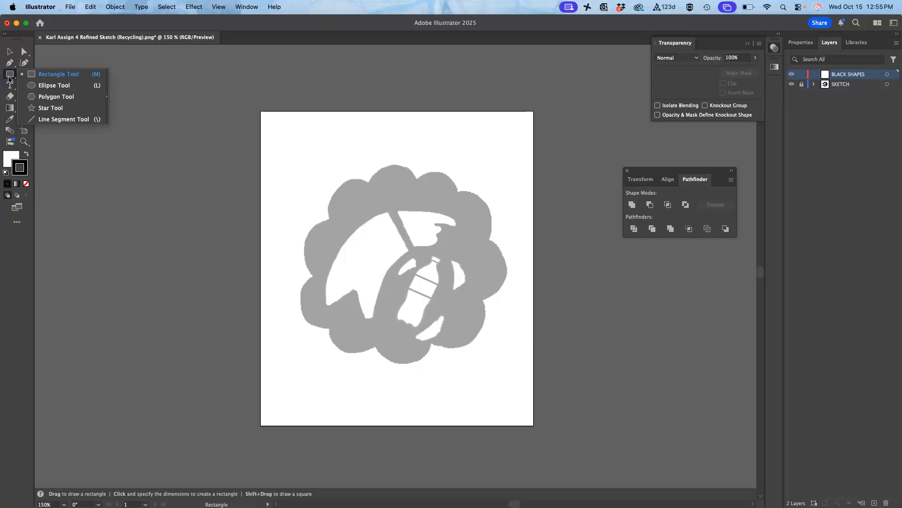
{"action": "left_click", "coordinate": [49, 86]}
{"action": "left_click_drag", "start_coordinate": [320, 165], "coordinate": [384, 224]}
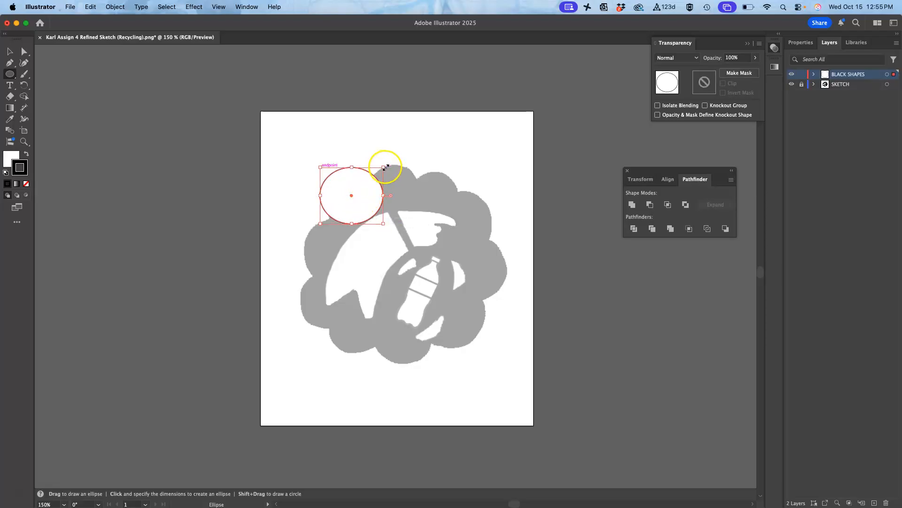
{"action": "mouse_move", "coordinate": [384, 167]}
{"action": "left_mouse_down"}
{"action": "mouse_move", "coordinate": [399, 175]}
{"action": "mouse_move", "coordinate": [392, 167]}
{"action": "left_mouse_up"}
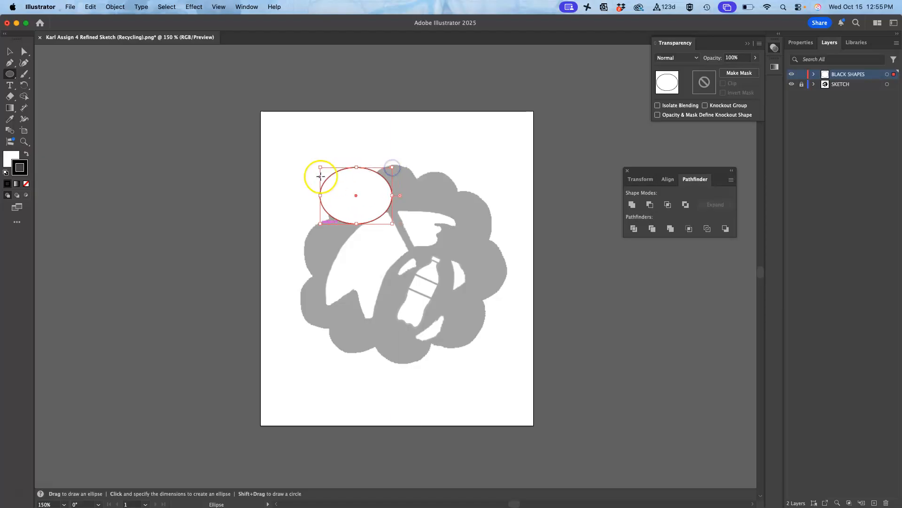
{"action": "mouse_move", "coordinate": [321, 167]}
{"action": "left_mouse_down"}
{"action": "mouse_move", "coordinate": [329, 173]}
{"action": "mouse_move", "coordinate": [320, 168]}
{"action": "left_mouse_up"}
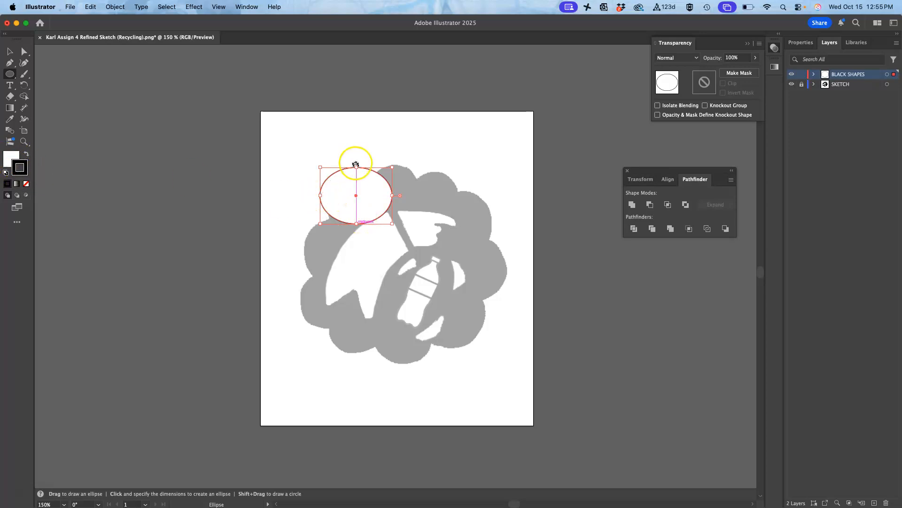
Step: Reshape the ellipse by raising its top anchor point and adjusting the curve handles, and rotate and shrink it to fit the upper-left scallop
{"action": "left_click", "coordinate": [24, 51]}
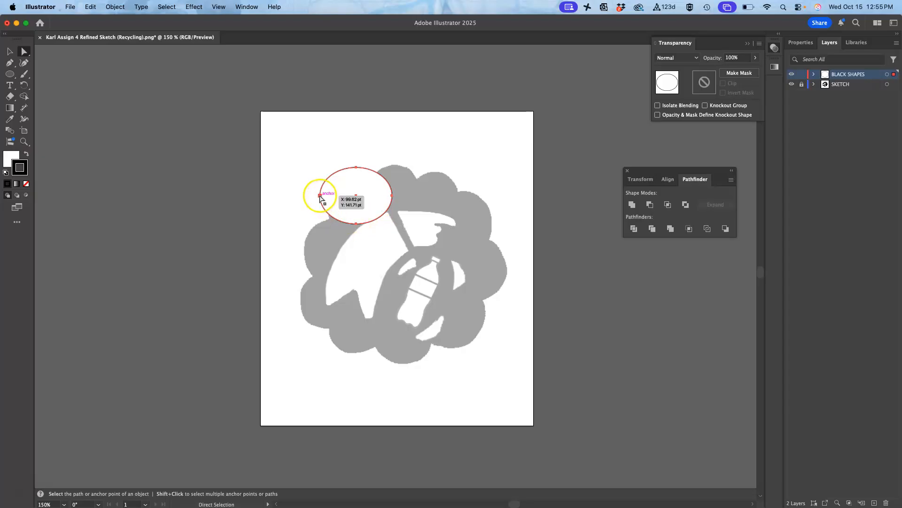
{"action": "left_click", "coordinate": [343, 137]}
{"action": "left_click", "coordinate": [357, 168]}
{"action": "left_click_drag", "start_coordinate": [357, 168], "coordinate": [323, 153]}
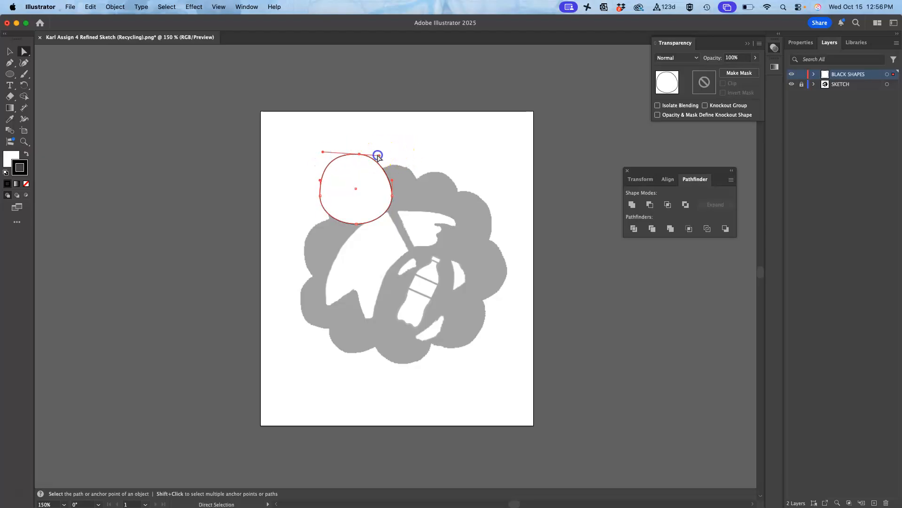
{"action": "left_click", "coordinate": [388, 159]}
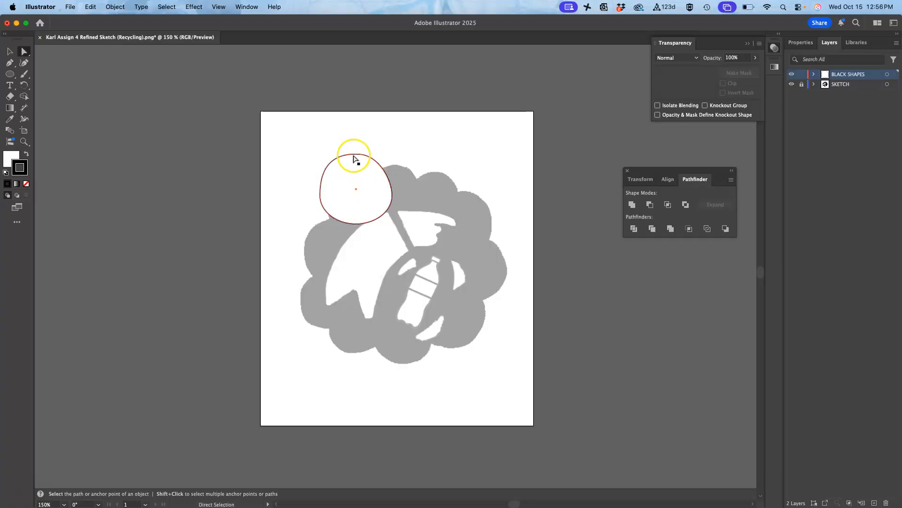
{"action": "left_click", "coordinate": [360, 156]}
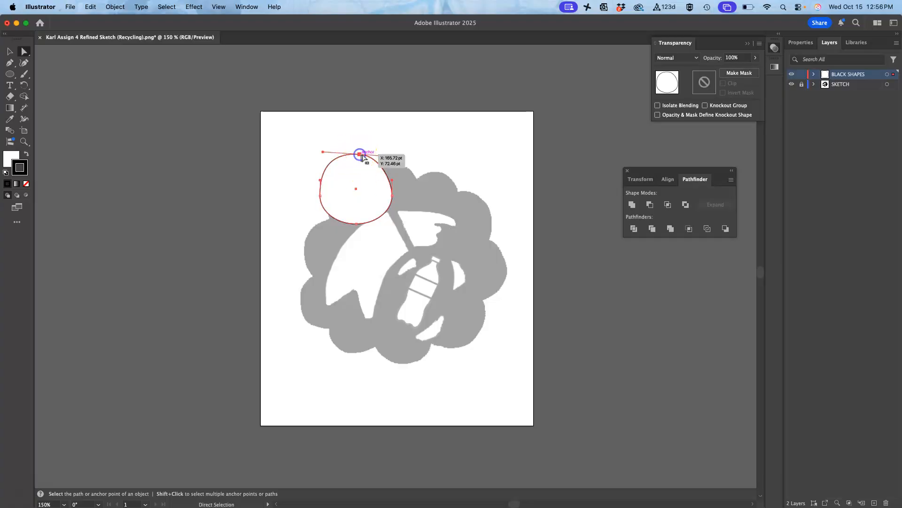
{"action": "mouse_move", "coordinate": [380, 157]}
{"action": "left_mouse_down"}
{"action": "mouse_move", "coordinate": [413, 159]}
{"action": "mouse_move", "coordinate": [405, 137]}
{"action": "mouse_move", "coordinate": [381, 150]}
{"action": "left_mouse_up"}
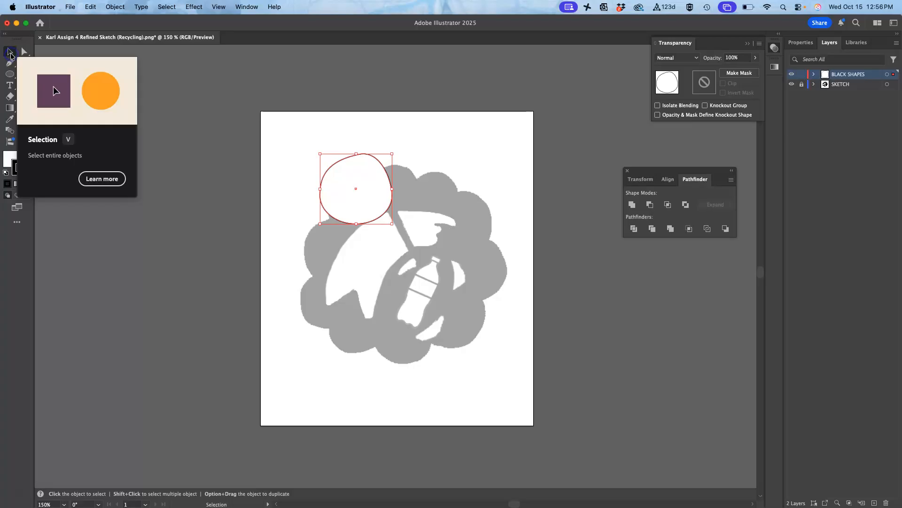
{"action": "left_click", "coordinate": [10, 53]}
{"action": "left_click_drag", "start_coordinate": [317, 151], "coordinate": [367, 169]}
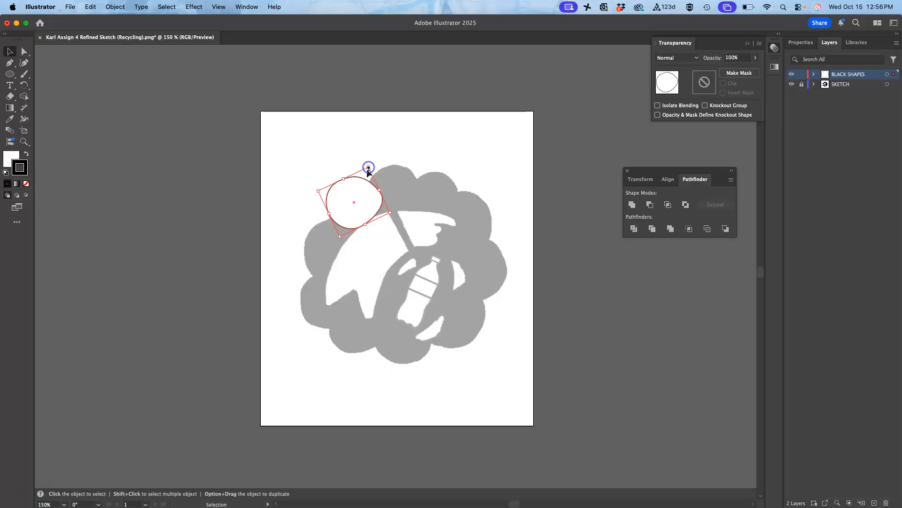
{"action": "right_click", "coordinate": [357, 184]}
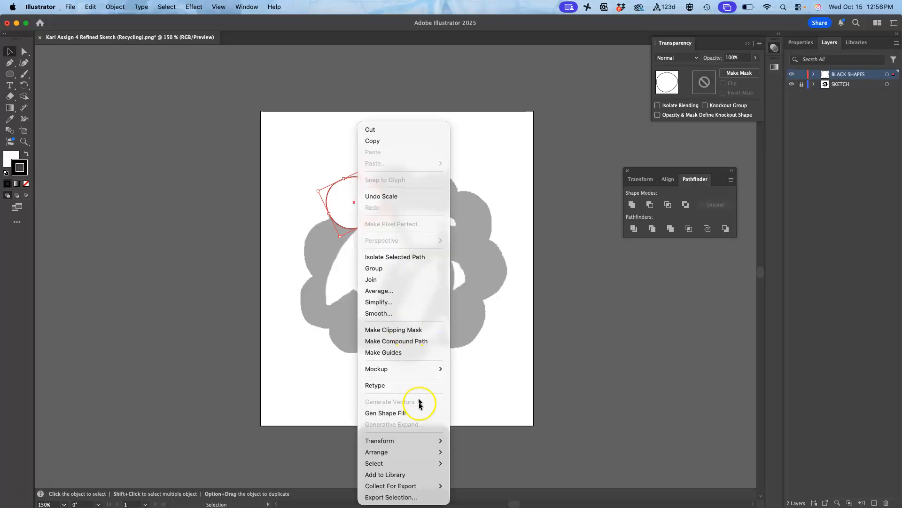
{"action": "mouse_move", "coordinate": [410, 442]}
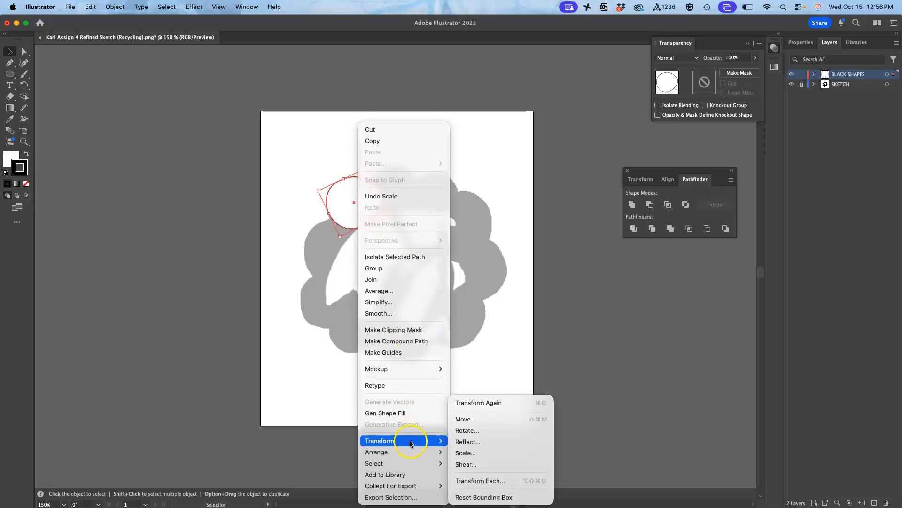
{"action": "left_click", "coordinate": [461, 443]}
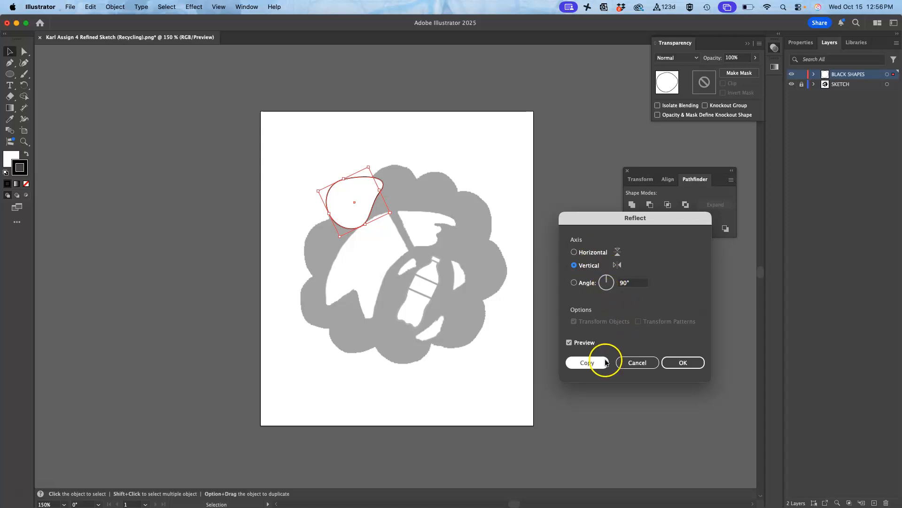
{"action": "left_click", "coordinate": [635, 365]}
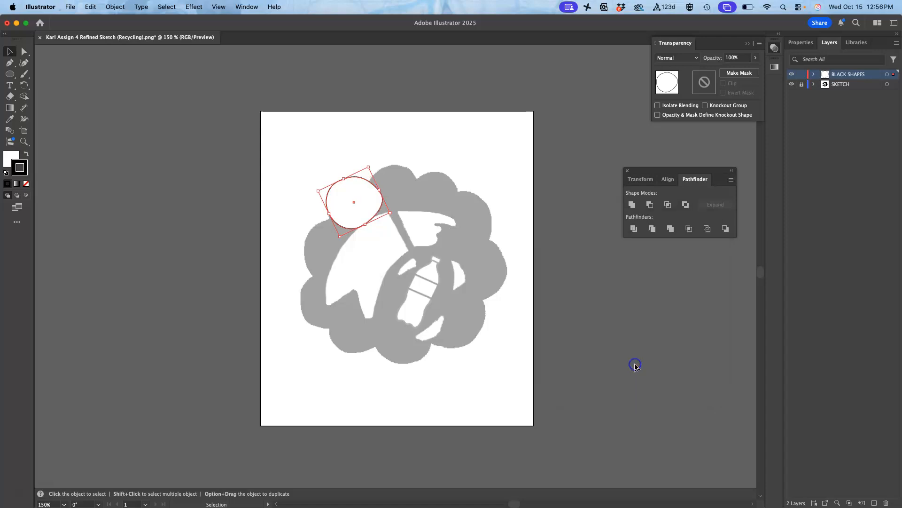
{"action": "left_click", "coordinate": [421, 200]}
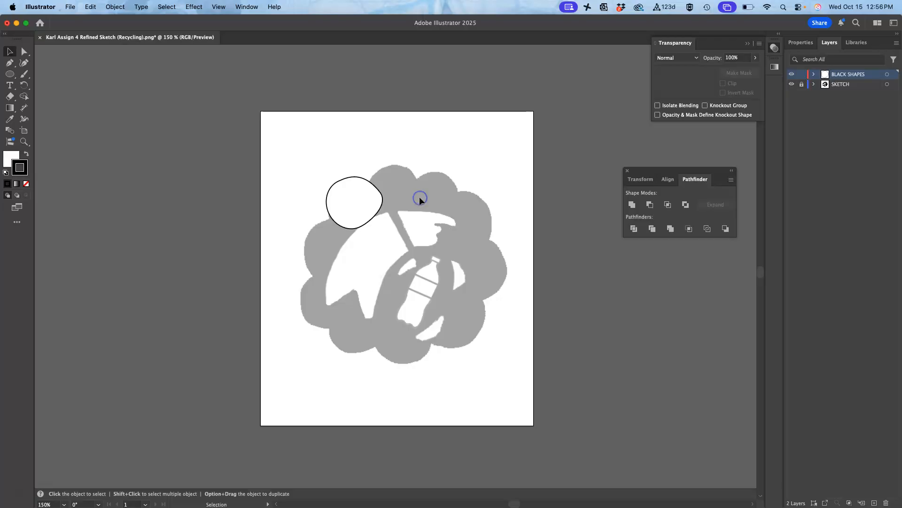
Step: Swap the scallop shape's fill and stroke colors to give it a black fill and a white outline
{"action": "left_click", "coordinate": [357, 208]}
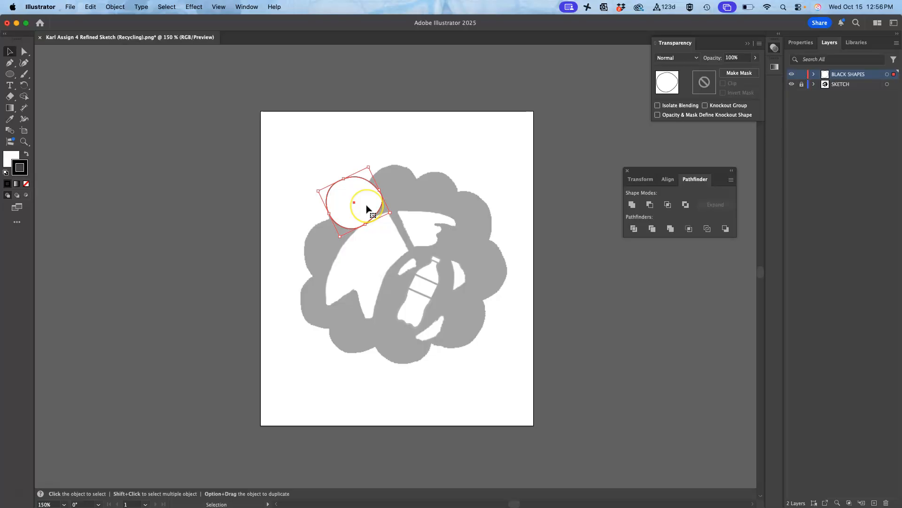
{"action": "left_click", "coordinate": [12, 158]}
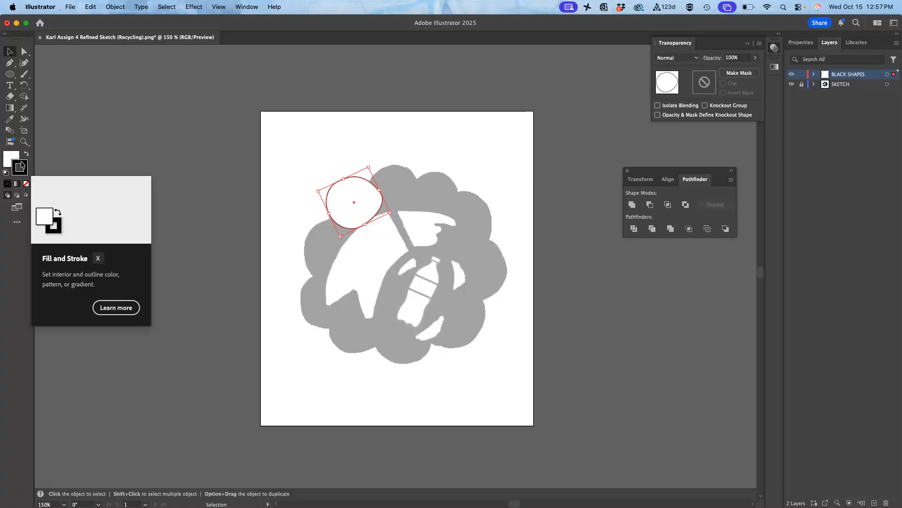
{"action": "left_click", "coordinate": [9, 159]}
{"action": "left_click", "coordinate": [20, 165]}
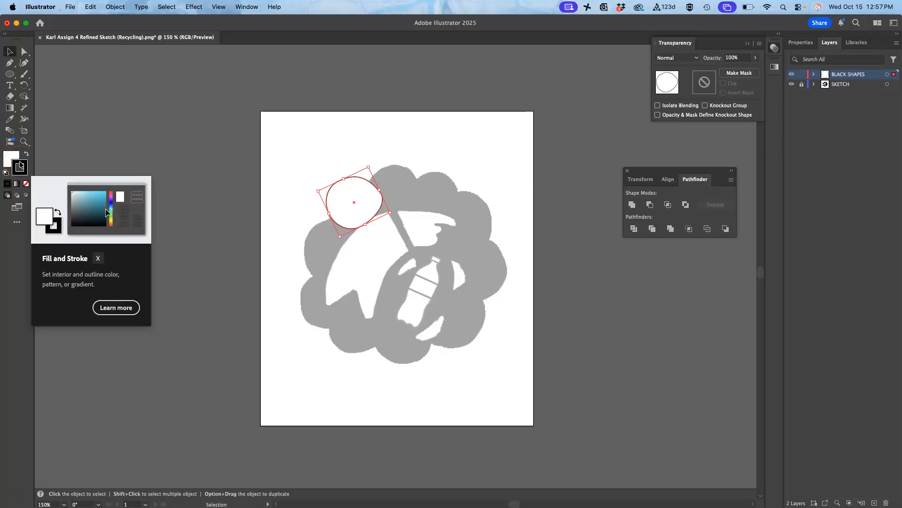
{"action": "left_click", "coordinate": [27, 157]}
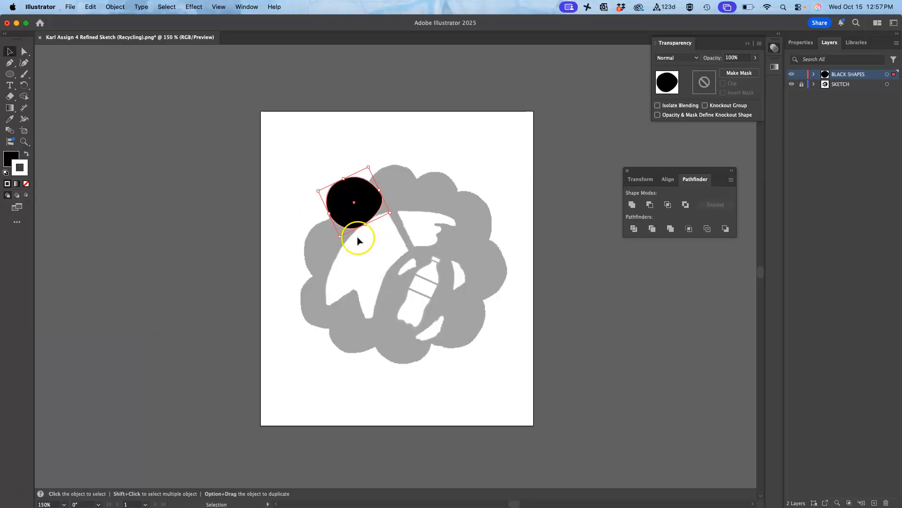
{"action": "left_click", "coordinate": [421, 194]}
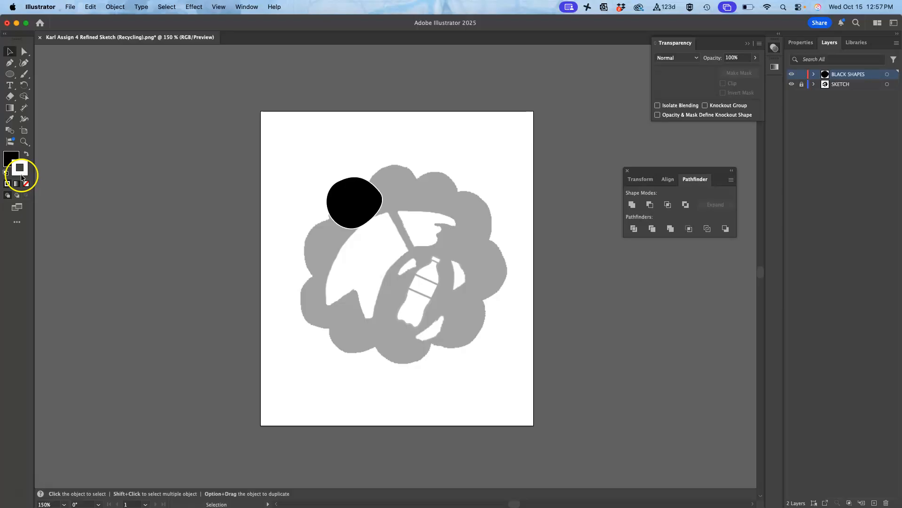
Step: Set the stroke of the black scallop shape to None
{"action": "left_click", "coordinate": [27, 187]}
{"action": "left_click", "coordinate": [25, 183]}
{"action": "left_click", "coordinate": [346, 207]}
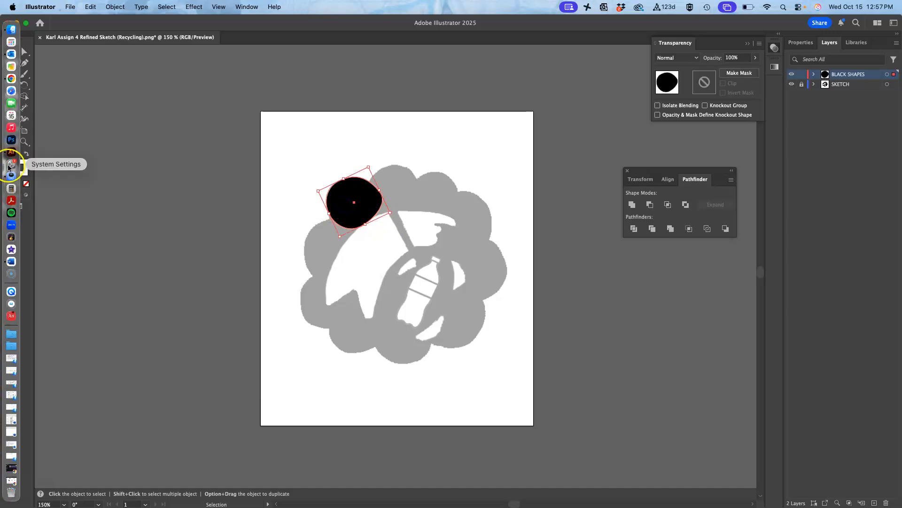
{"action": "left_click", "coordinate": [26, 184]}
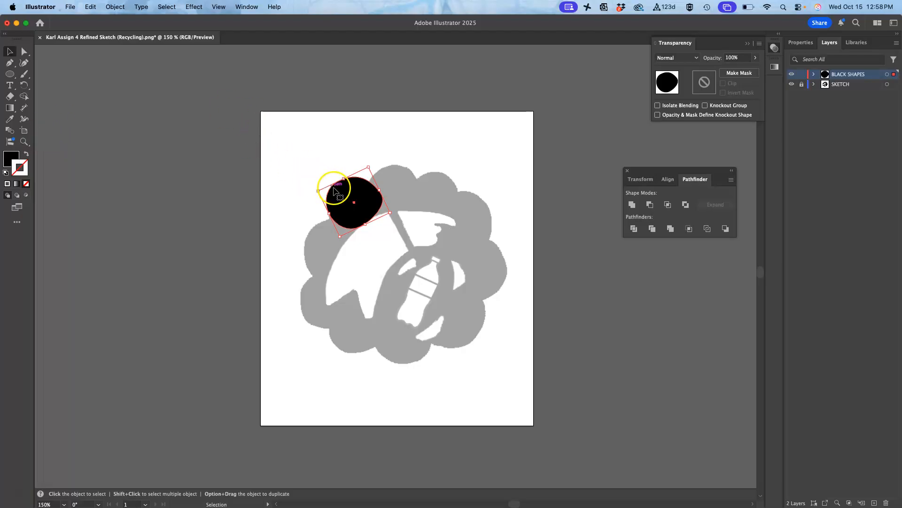
Step: Recolor the scallop shape's fill with the red from the recent colors
{"action": "left_click", "coordinate": [14, 158]}
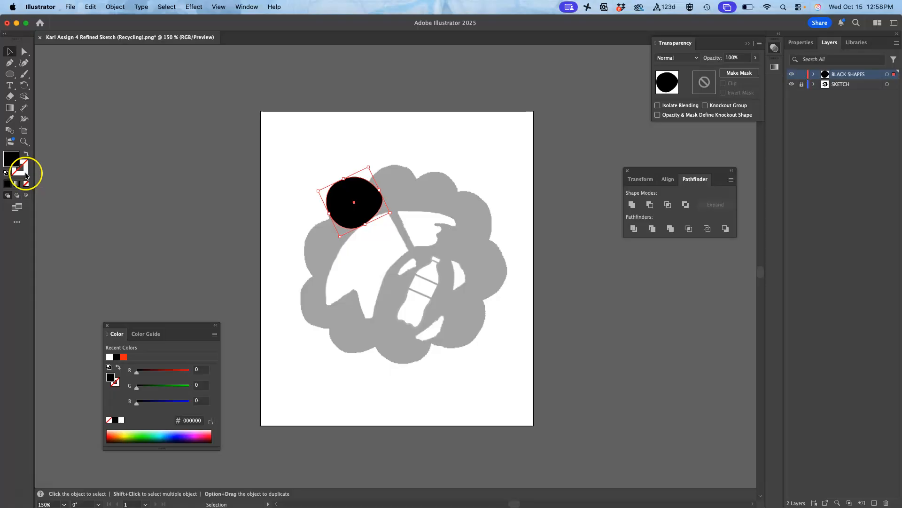
{"action": "left_click", "coordinate": [18, 160]}
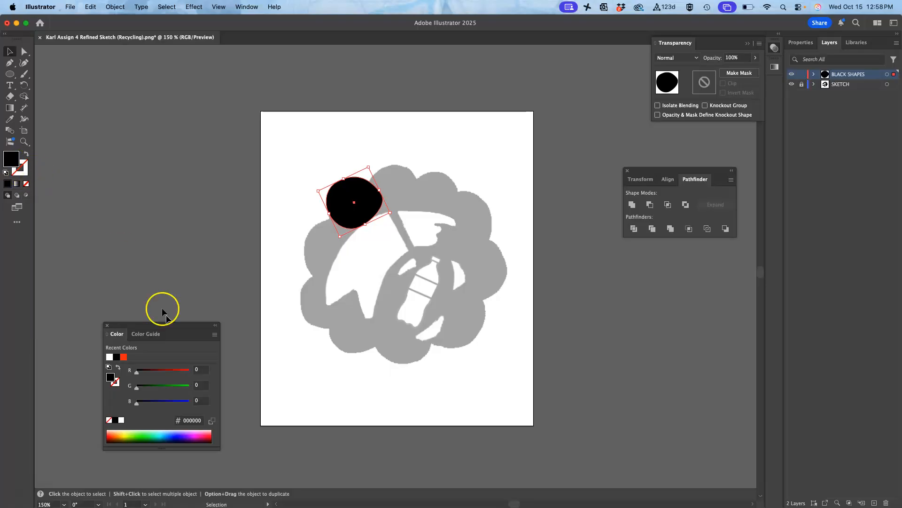
{"action": "left_click", "coordinate": [125, 356]}
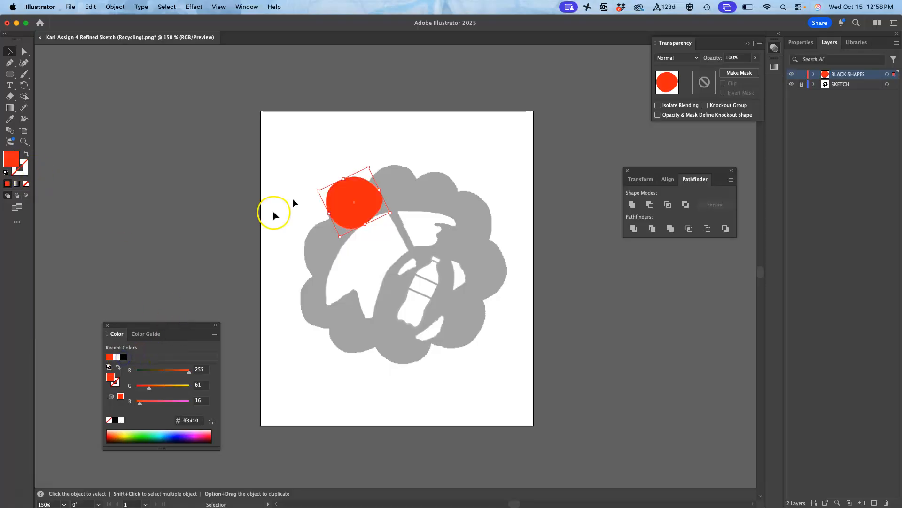
Step: Set the scallop shape's fill color to black with the hex value 000000
{"action": "double_click", "coordinate": [10, 161]}
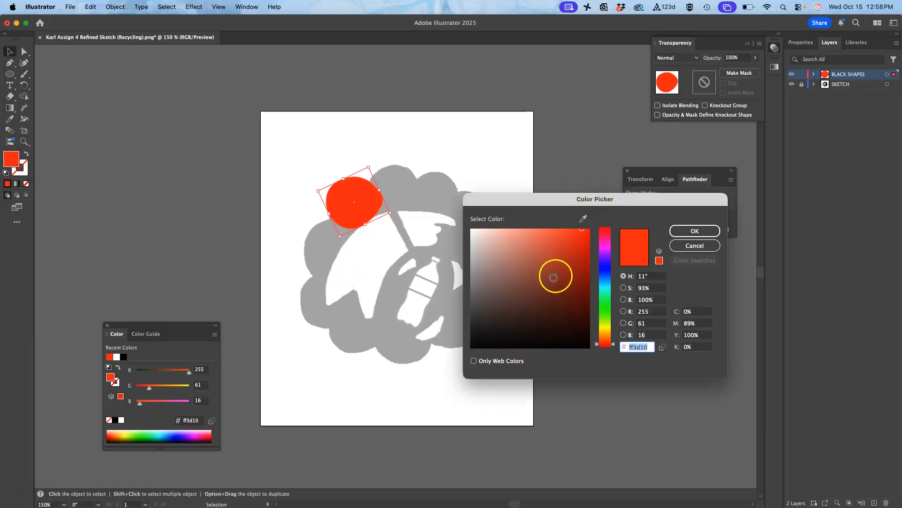
{"action": "type", "text": "000000"}
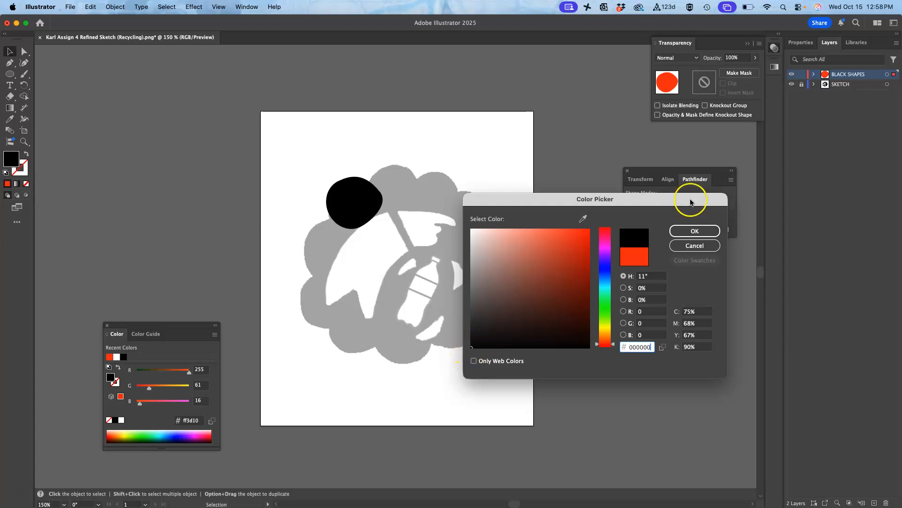
{"action": "left_click", "coordinate": [695, 228]}
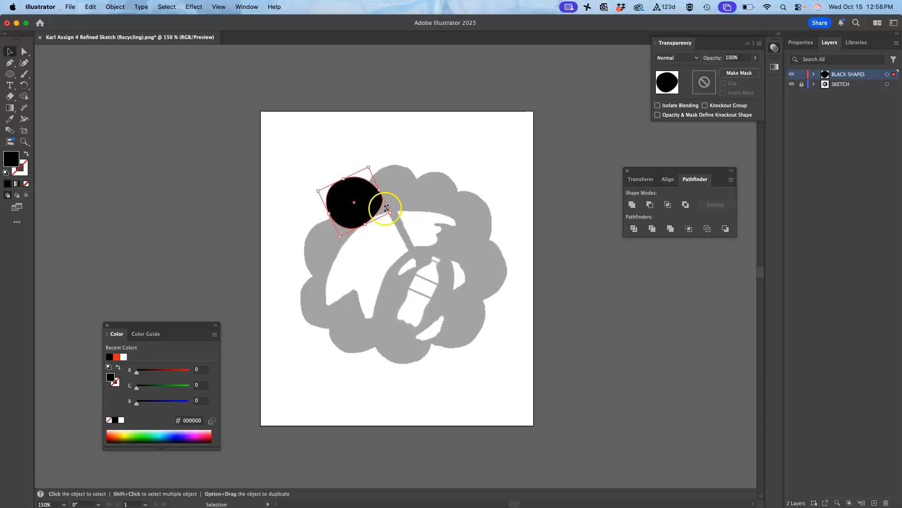
Step: Expand the BLACK SHAPES layer's contents and target the scallop path inside it
{"action": "left_click", "coordinate": [814, 75]}
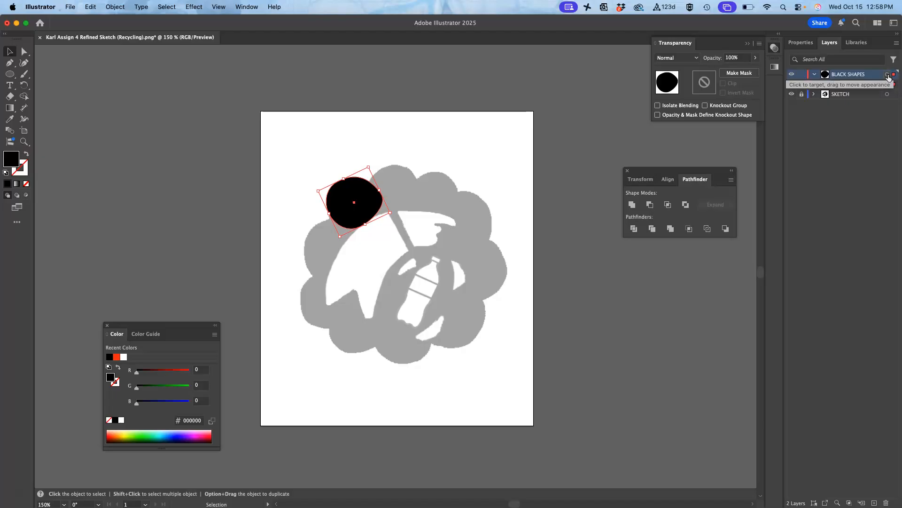
{"action": "left_click", "coordinate": [886, 94]}
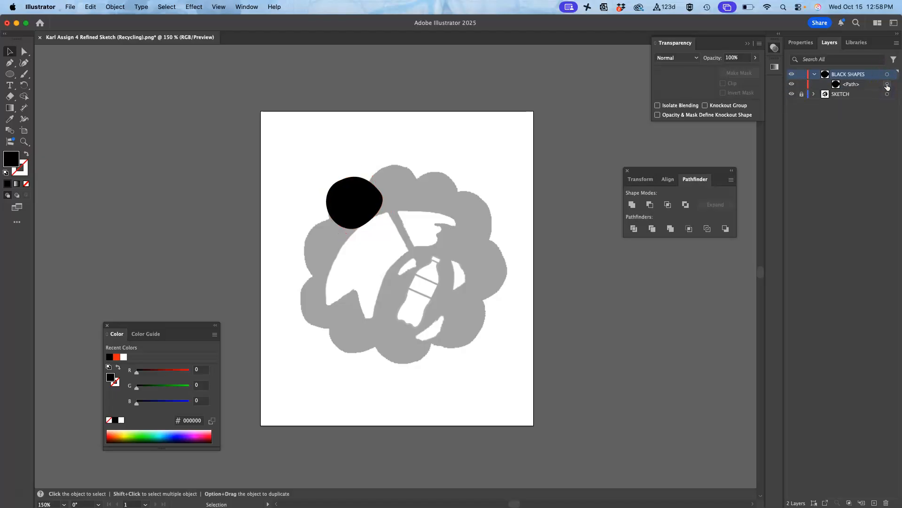
{"action": "left_click", "coordinate": [886, 84]}
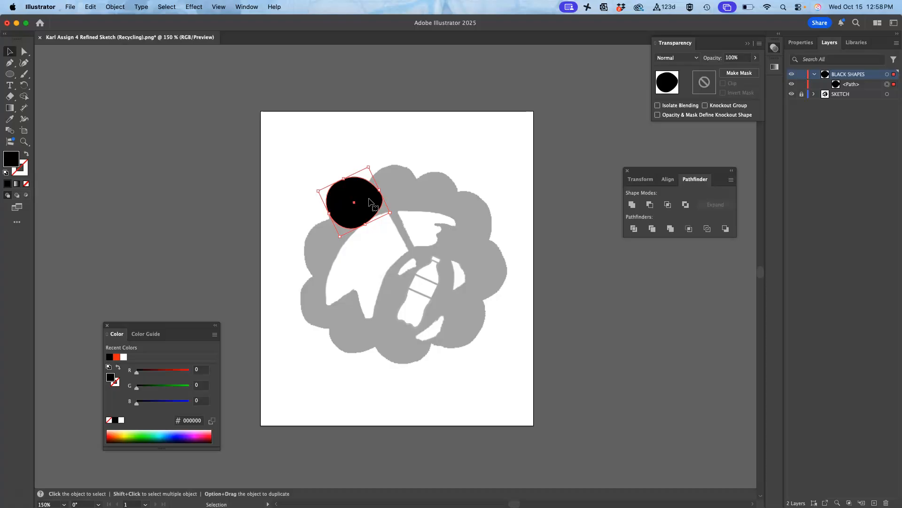
Step: Duplicate the black scallop shape and position the copy over the neighboring scallop at the top of the badge
{"action": "key", "text": "a"}
{"action": "key", "text": "super+c"}
{"action": "key", "text": "super+v"}
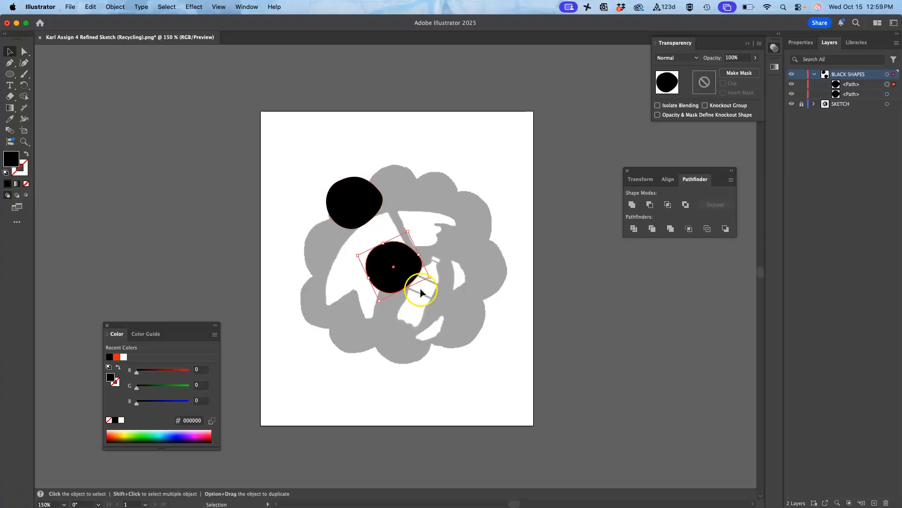
{"action": "left_click_drag", "start_coordinate": [410, 271], "coordinate": [399, 190]}
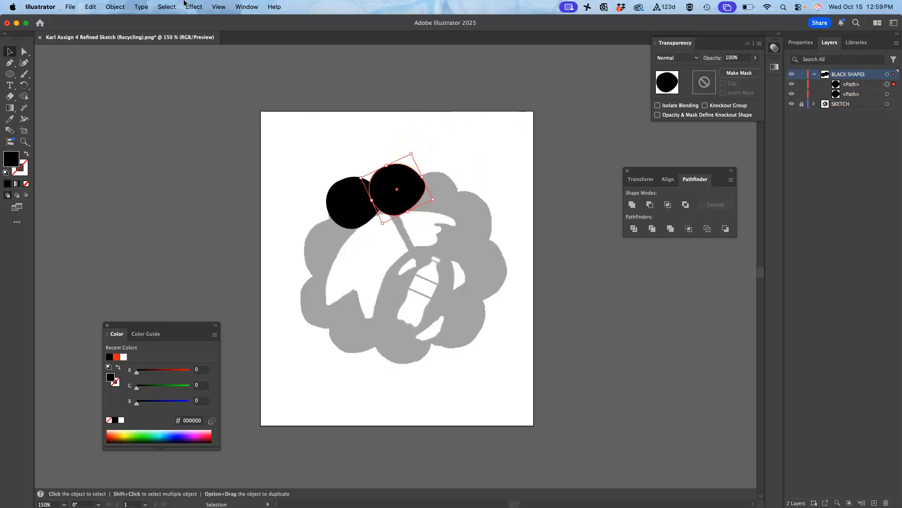
Step: Copy the second black shape, paste it in place, and move the duplicate over the third scallop along the badge's top edge
{"action": "left_click", "coordinate": [88, 7]}
{"action": "left_click", "coordinate": [96, 62]}
{"action": "left_click", "coordinate": [92, 7]}
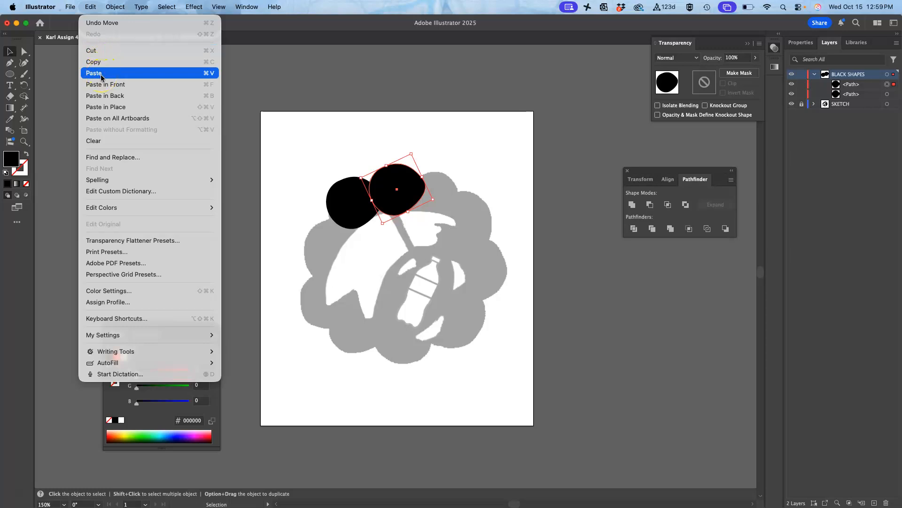
{"action": "left_click", "coordinate": [106, 109]}
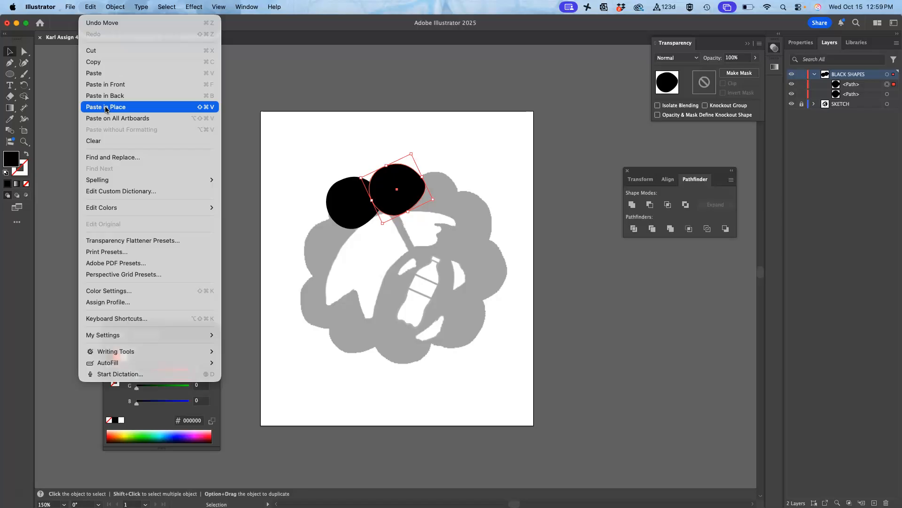
{"action": "left_click", "coordinate": [106, 108]}
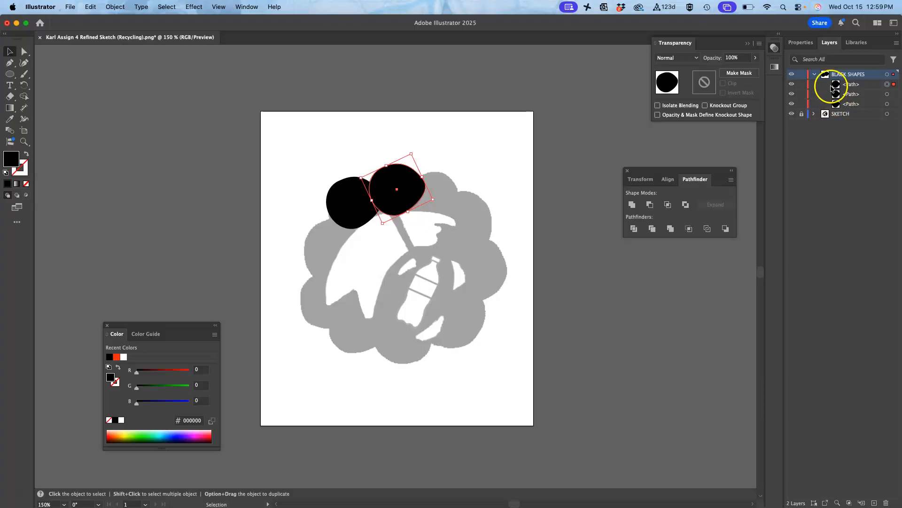
{"action": "left_click_drag", "start_coordinate": [403, 189], "coordinate": [449, 199]}
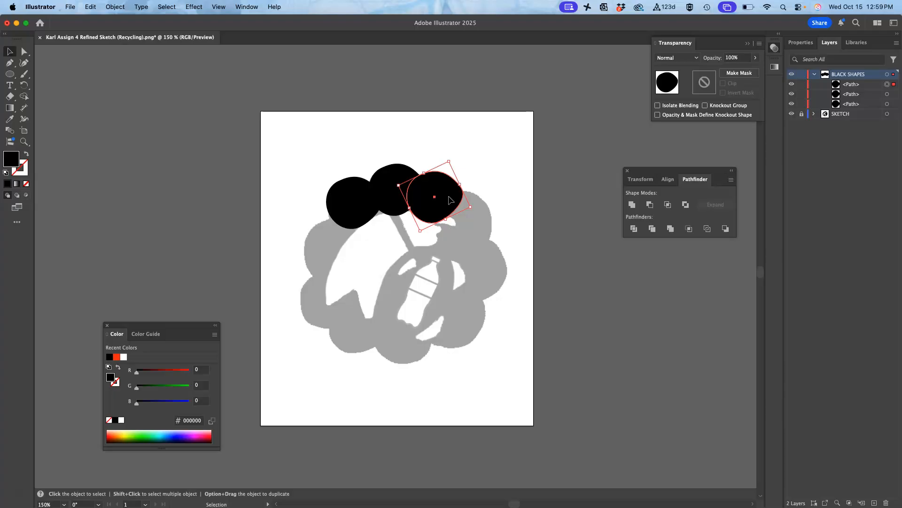
Step: Paste another copy of the black scallop shape, then rotate, position and slightly stretch it over the fourth scallop at the badge's upper right
{"action": "key", "text": "a"}
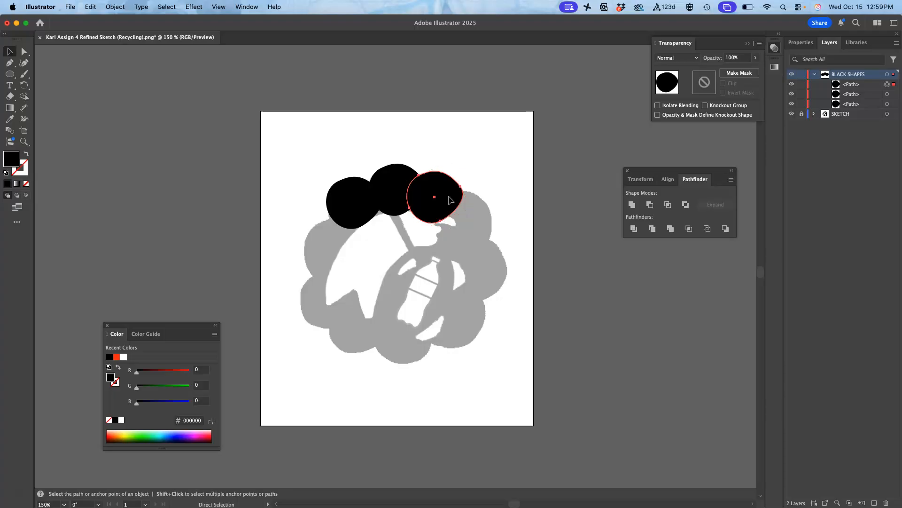
{"action": "key", "text": "super+v"}
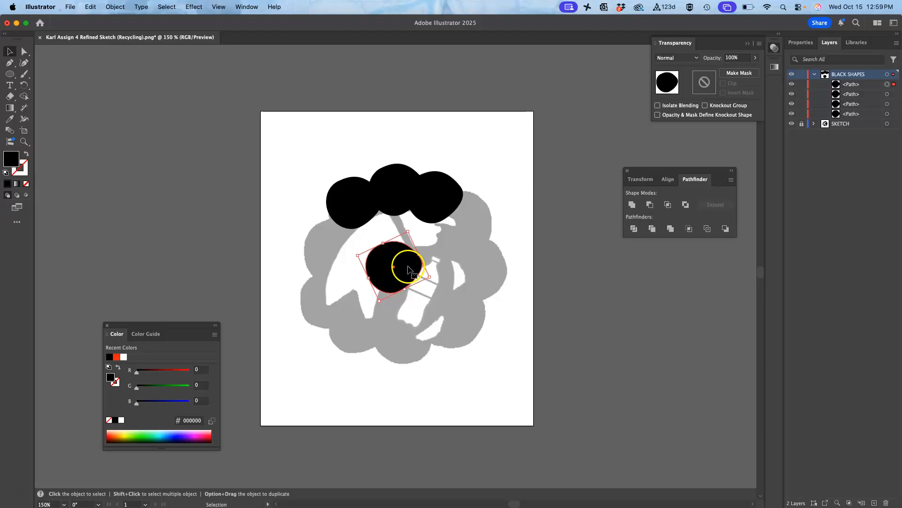
{"action": "left_click_drag", "start_coordinate": [435, 278], "coordinate": [371, 314]}
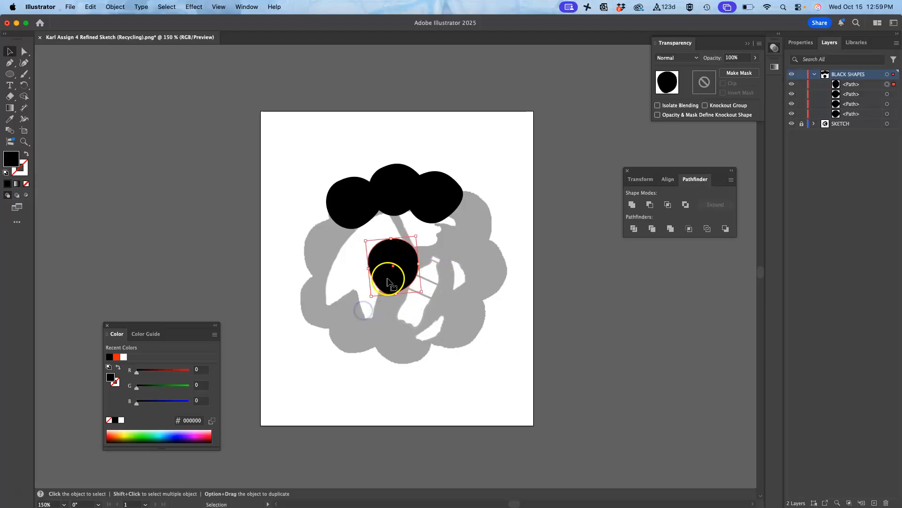
{"action": "left_click_drag", "start_coordinate": [383, 269], "coordinate": [462, 233]}
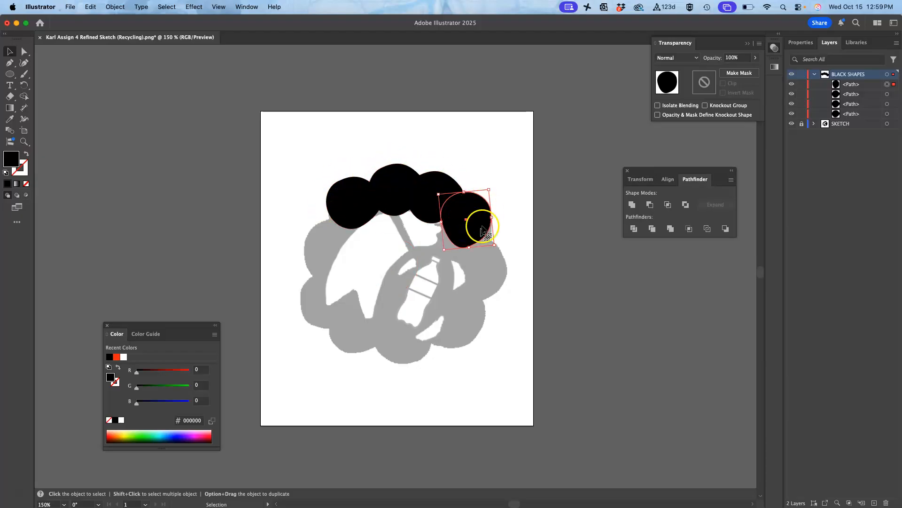
{"action": "left_click_drag", "start_coordinate": [493, 246], "coordinate": [496, 251]}
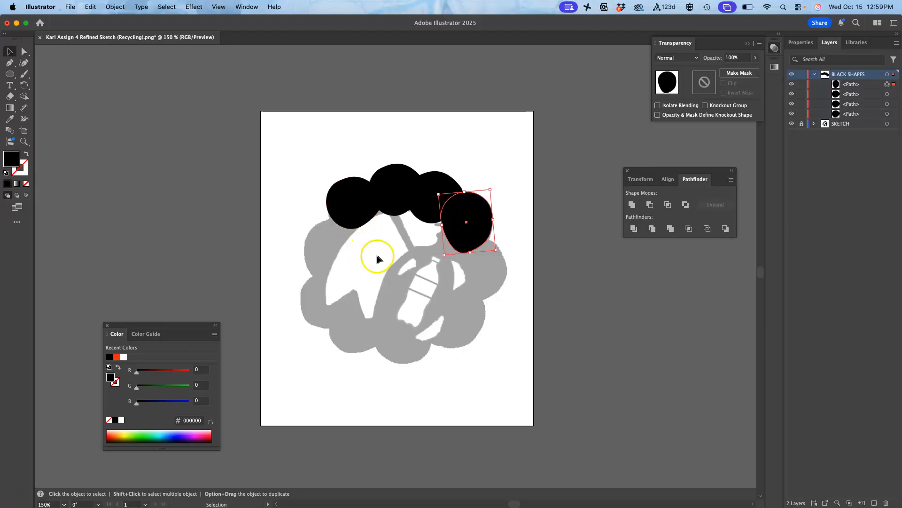
{"action": "left_click", "coordinate": [404, 259]}
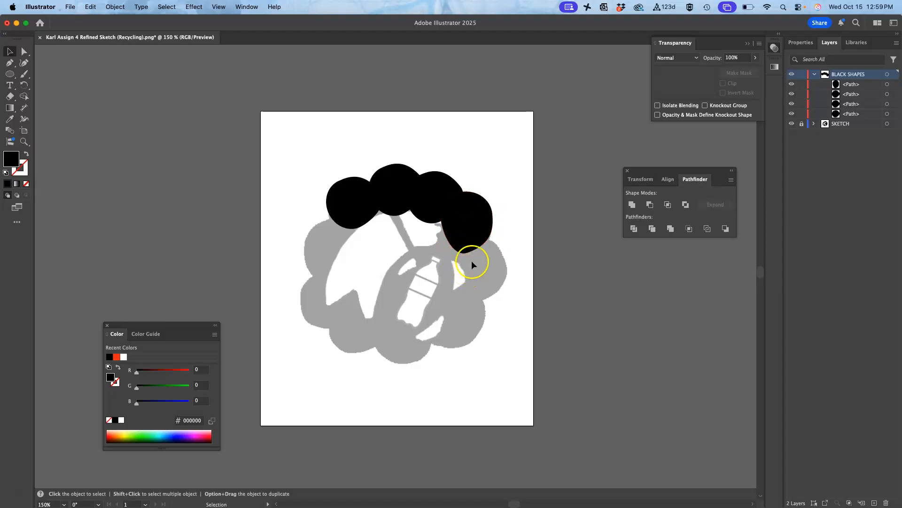
Step: Duplicate the fourth black shape, move the copy over the scallop on the badge's right edge, and enlarge it to cover that scallop
{"action": "left_click", "coordinate": [471, 247]}
{"action": "key", "text": "a"}
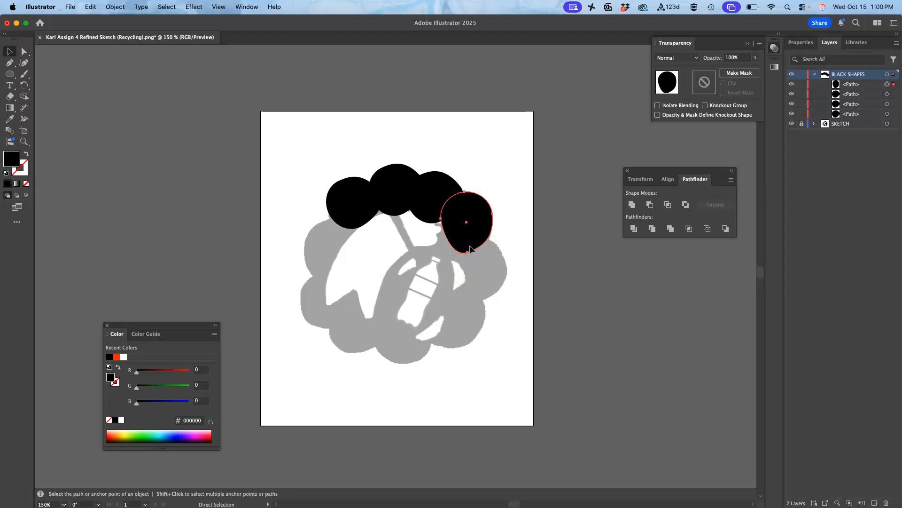
{"action": "key", "text": "super+c"}
{"action": "key", "text": "super+v"}
{"action": "left_click_drag", "start_coordinate": [405, 262], "coordinate": [486, 262]}
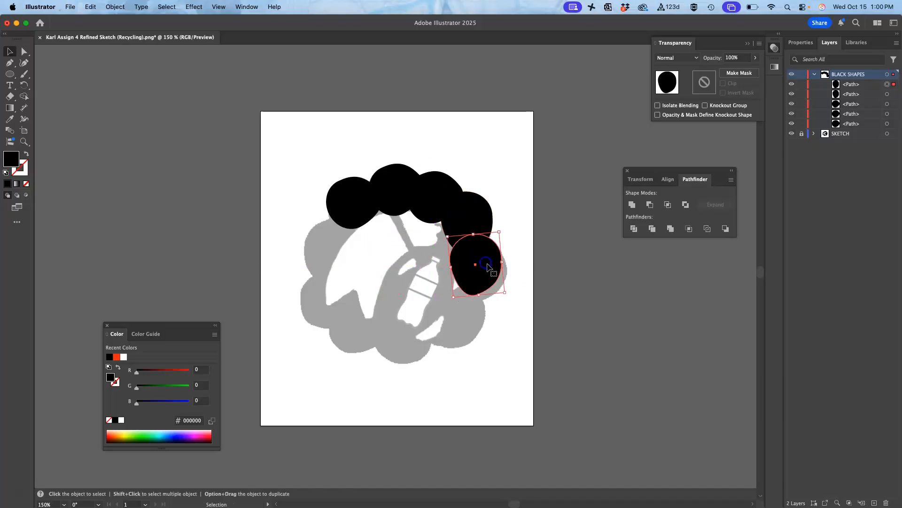
{"action": "left_click_drag", "start_coordinate": [508, 292], "coordinate": [502, 308]}
{"action": "left_click", "coordinate": [515, 298]}
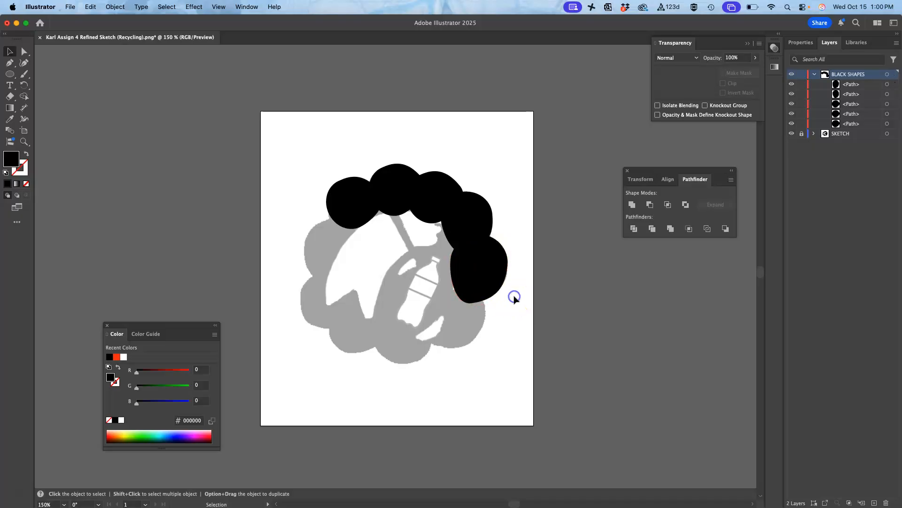
Step: Duplicate the right-edge black shape, then rotate, move and enlarge the copy over the scallop on the badge's upper left edge
{"action": "left_click", "coordinate": [484, 293]}
{"action": "key", "text": "super+c"}
{"action": "key", "text": "super+v"}
{"action": "left_click", "coordinate": [408, 269]}
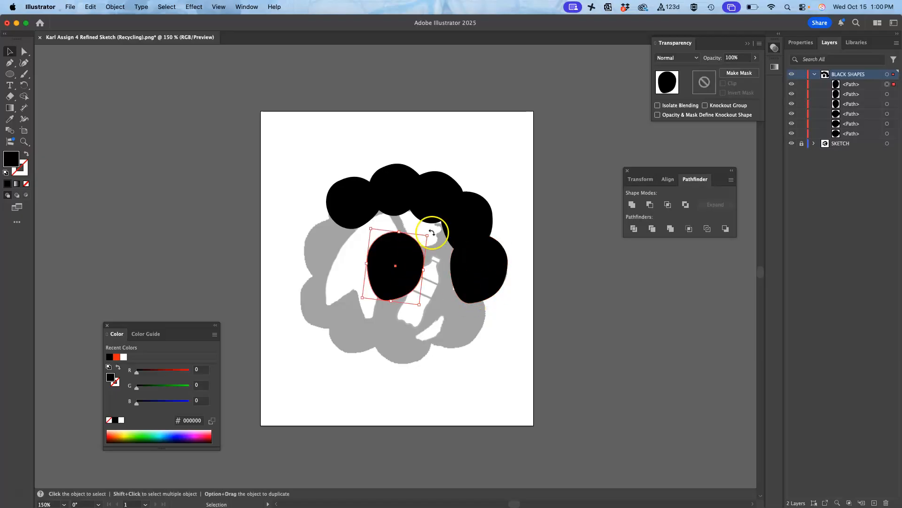
{"action": "left_click_drag", "start_coordinate": [433, 233], "coordinate": [319, 233]}
{"action": "left_click_drag", "start_coordinate": [314, 279], "coordinate": [316, 294]}
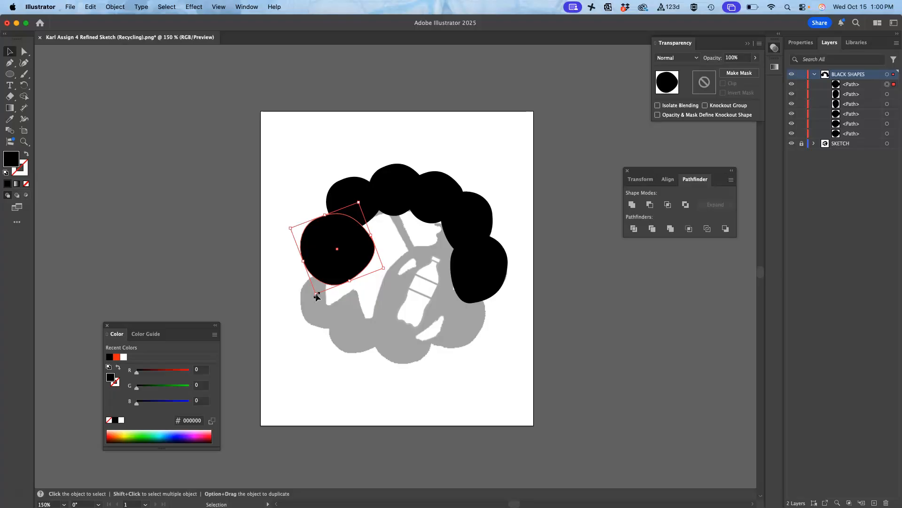
{"action": "left_click", "coordinate": [394, 254]}
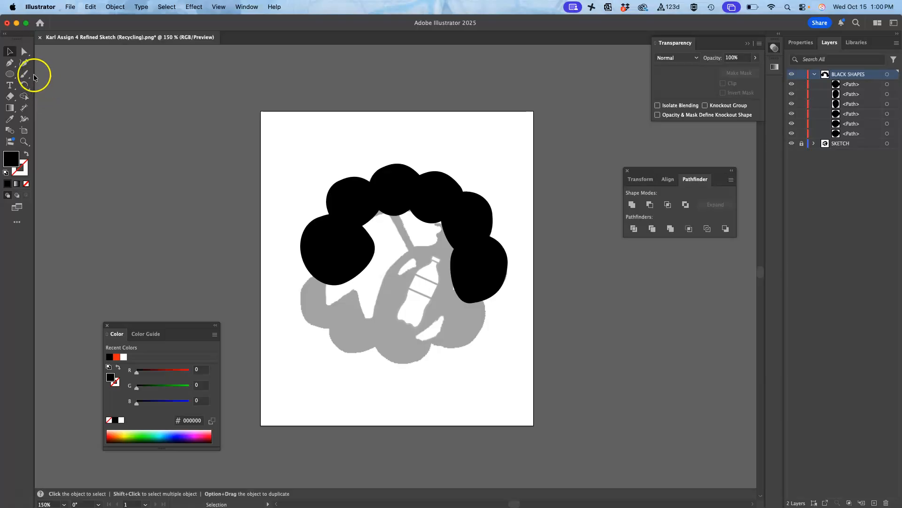
Step: Draw a closed, rounded freehand outline with the Pencil tool in the blank area above the badge's upper left
{"action": "left_click", "coordinate": [25, 63]}
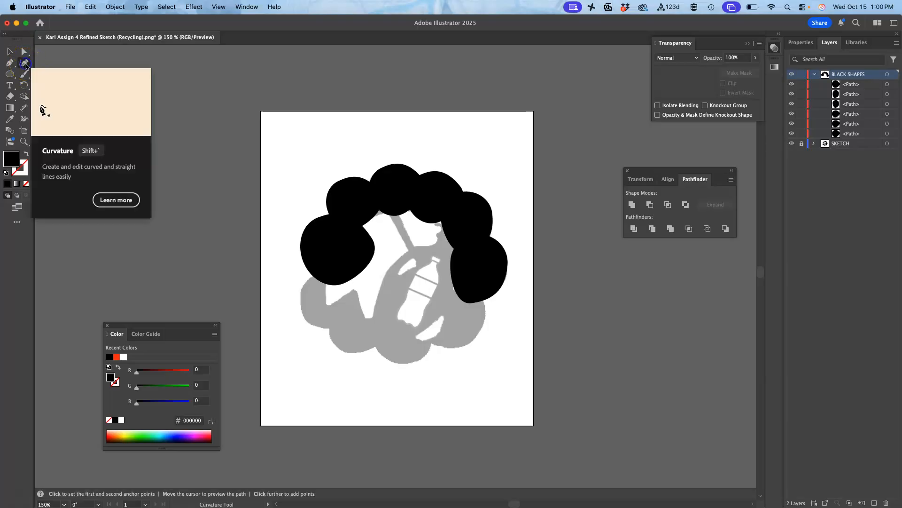
{"action": "left_click", "coordinate": [25, 75]}
{"action": "left_click", "coordinate": [53, 96]}
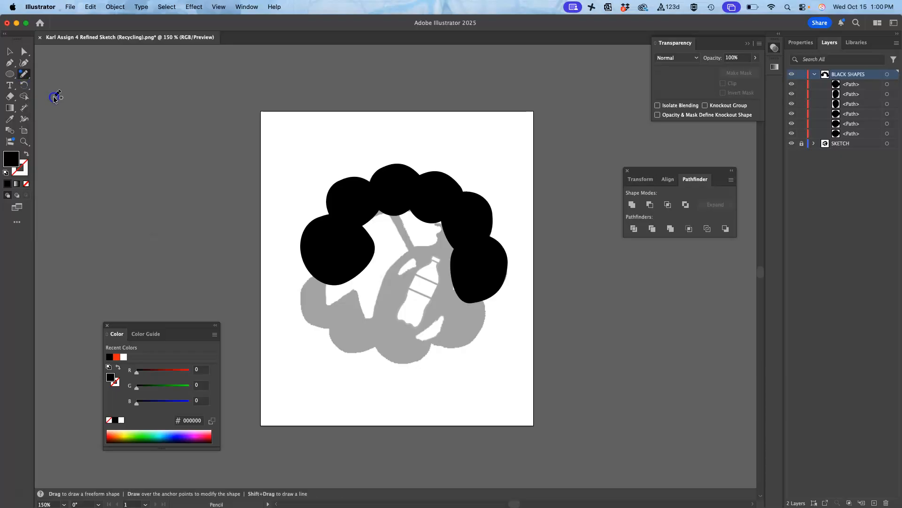
{"action": "double_click", "coordinate": [24, 74]}
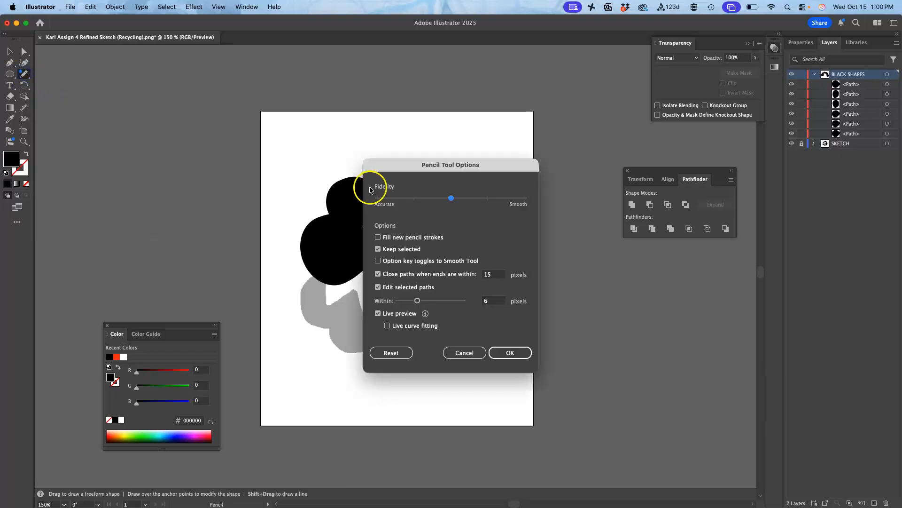
{"action": "left_click", "coordinate": [510, 353]}
{"action": "left_click_drag", "start_coordinate": [312, 127], "coordinate": [312, 126]}
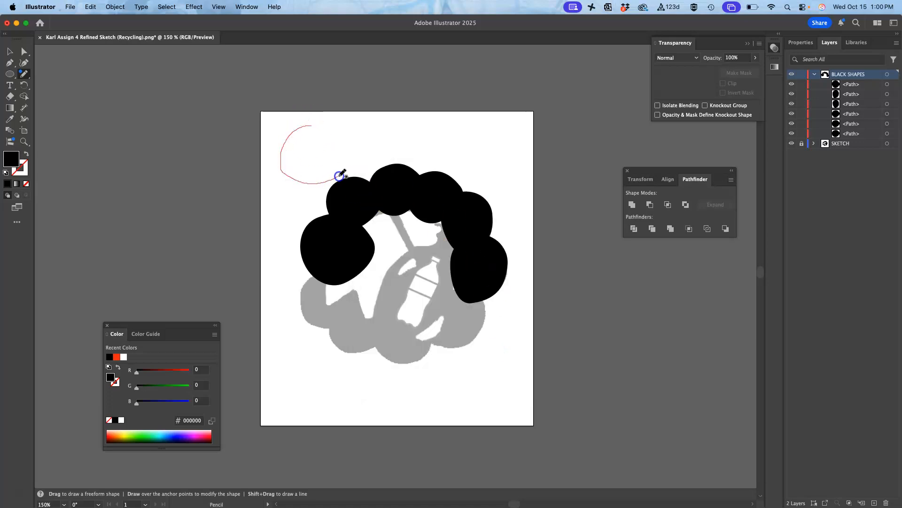
{"action": "left_click_drag", "start_coordinate": [348, 157], "coordinate": [345, 142]}
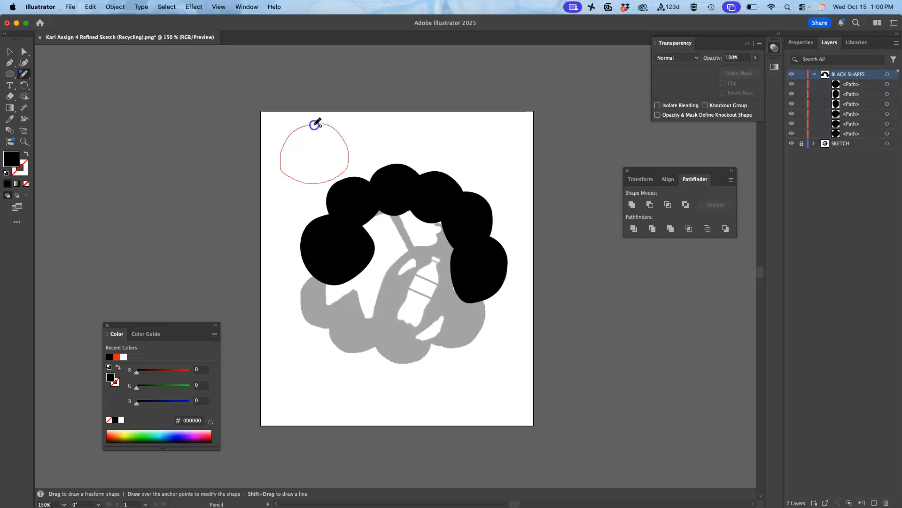
{"action": "left_click_drag", "start_coordinate": [316, 123], "coordinate": [315, 124]}
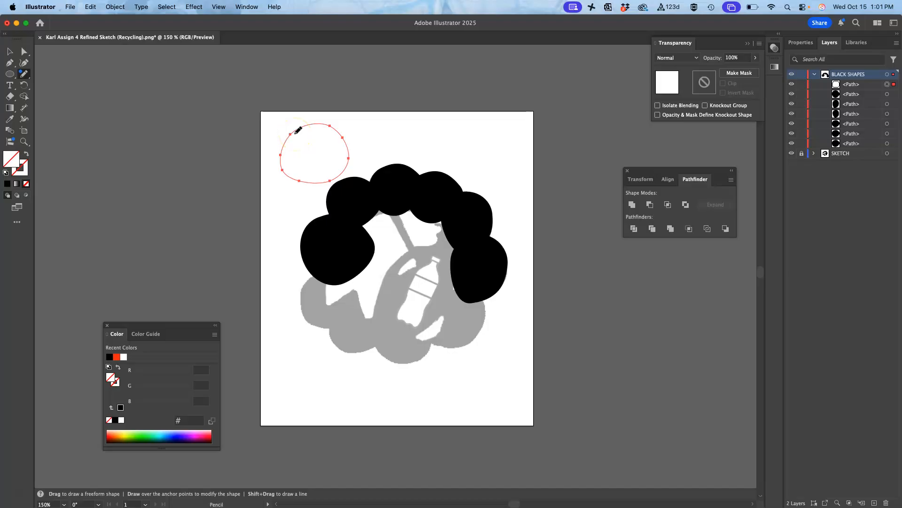
Step: Draw a small circle with the Ellipse tool in the blank space above the badge's top scallop and deselect it
{"action": "left_click", "coordinate": [10, 74]}
{"action": "left_click_drag", "start_coordinate": [385, 120], "coordinate": [428, 141]}
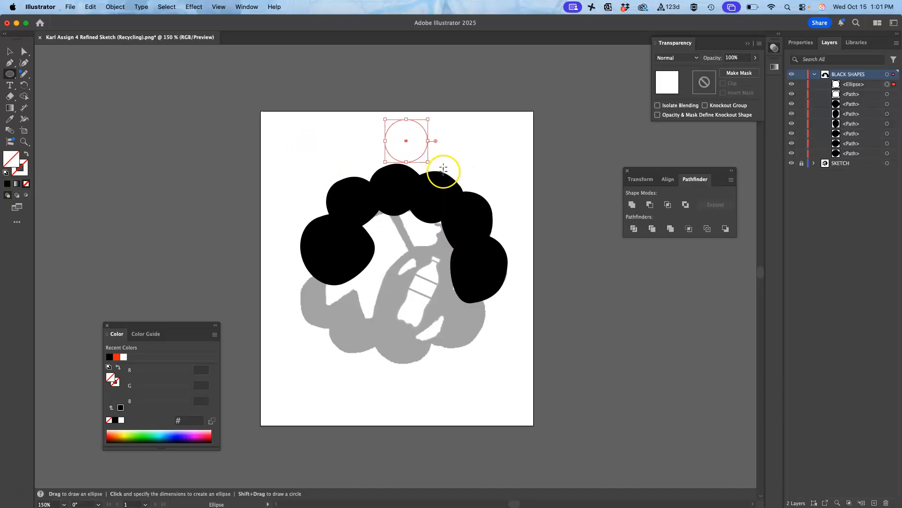
{"action": "left_click", "coordinate": [25, 52]}
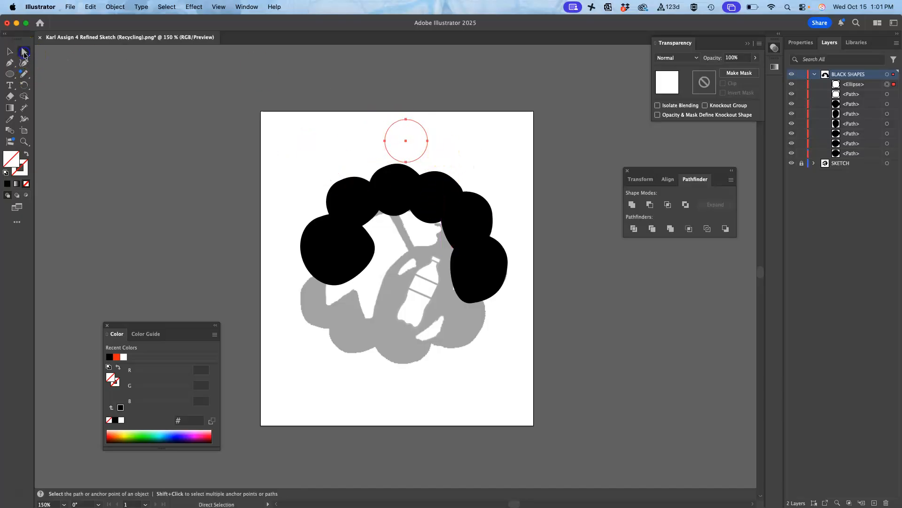
{"action": "left_click", "coordinate": [448, 155]}
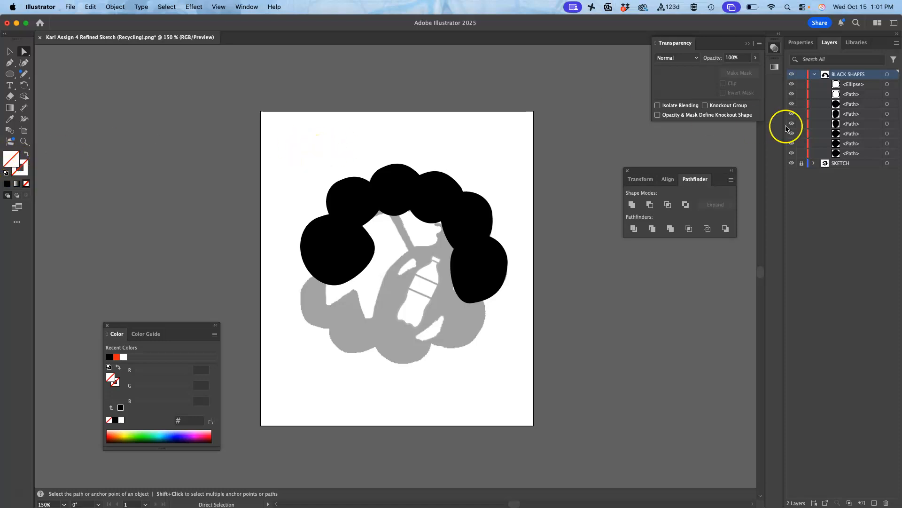
Step: Fill the unfilled freehand path and the circle with solid black
{"action": "left_click", "coordinate": [888, 94]}
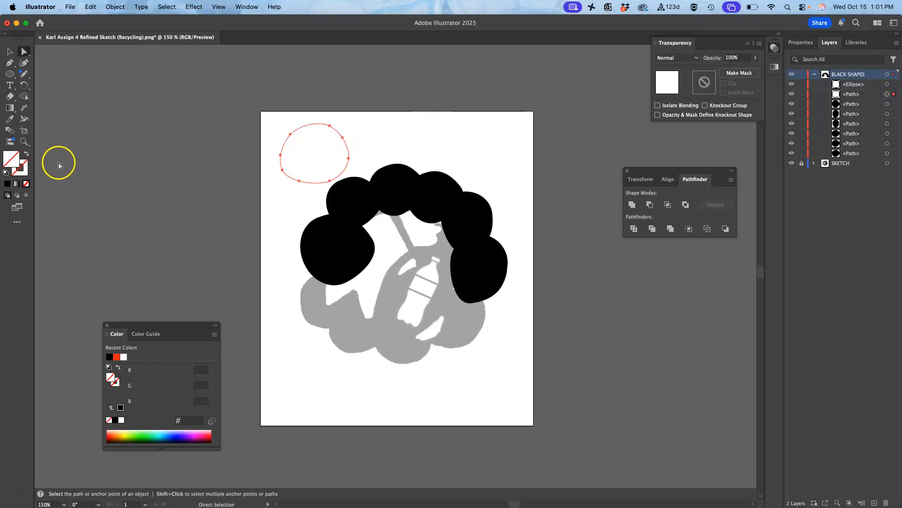
{"action": "left_click", "coordinate": [8, 185]}
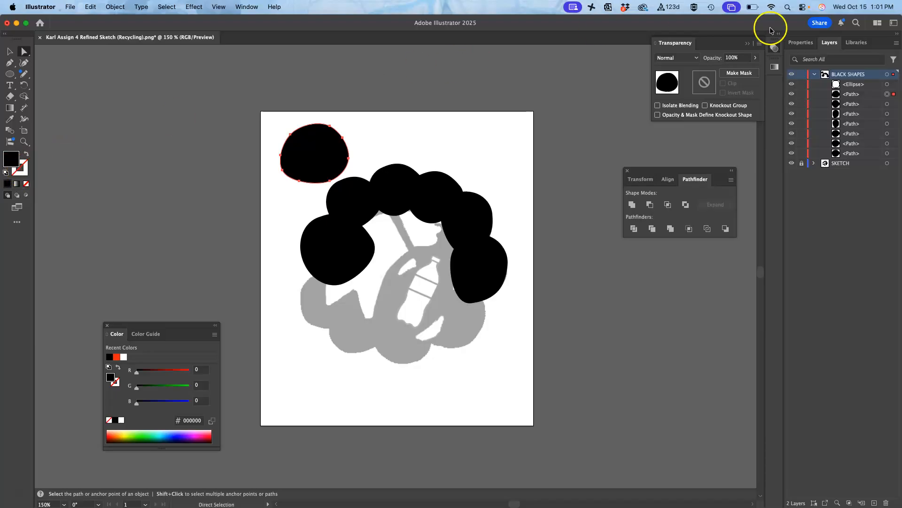
{"action": "left_click", "coordinate": [887, 85]}
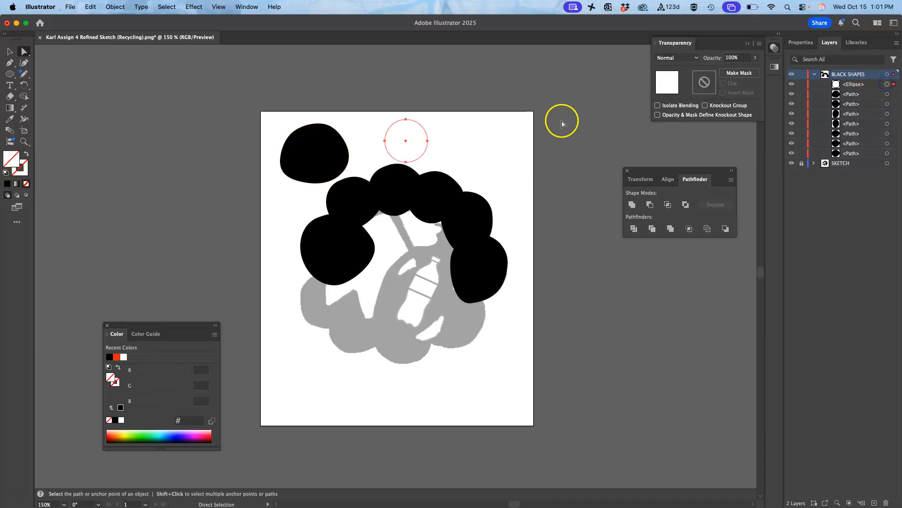
{"action": "left_click", "coordinate": [8, 184]}
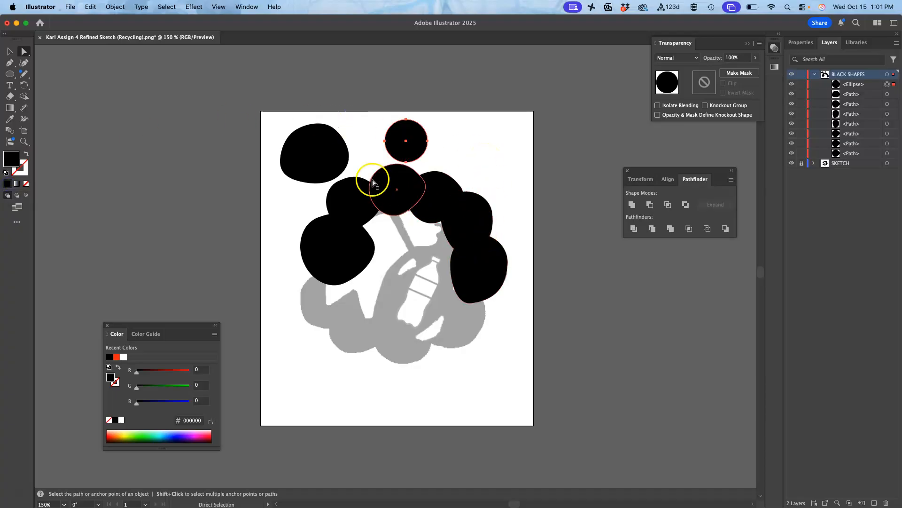
Step: Move the black freehand shape over the badge's lower left scallop and enlarge it slightly to cover the sketch there
{"action": "left_click", "coordinate": [320, 158]}
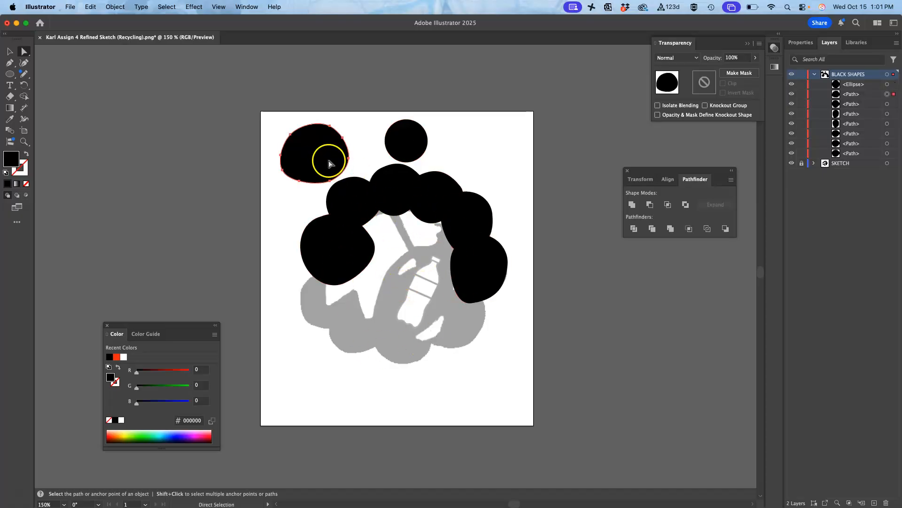
{"action": "left_click_drag", "start_coordinate": [319, 155], "coordinate": [399, 246]}
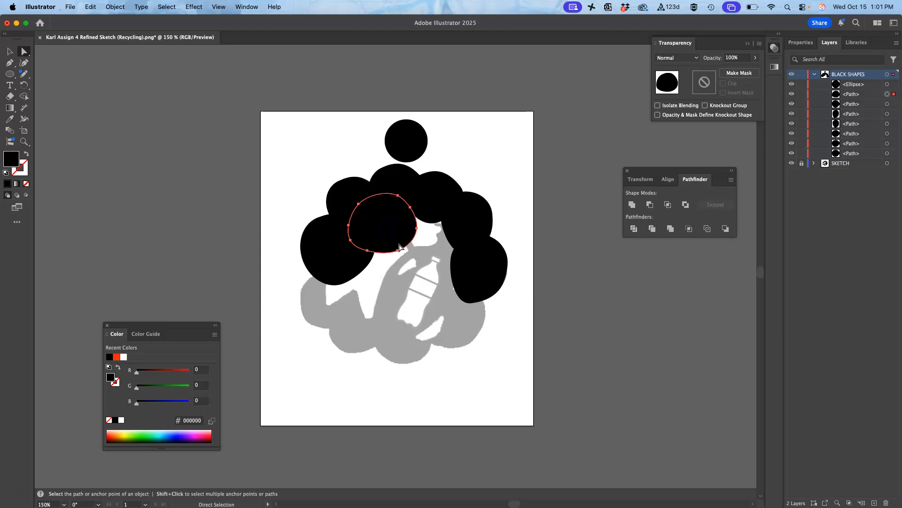
{"action": "left_click", "coordinate": [9, 51]}
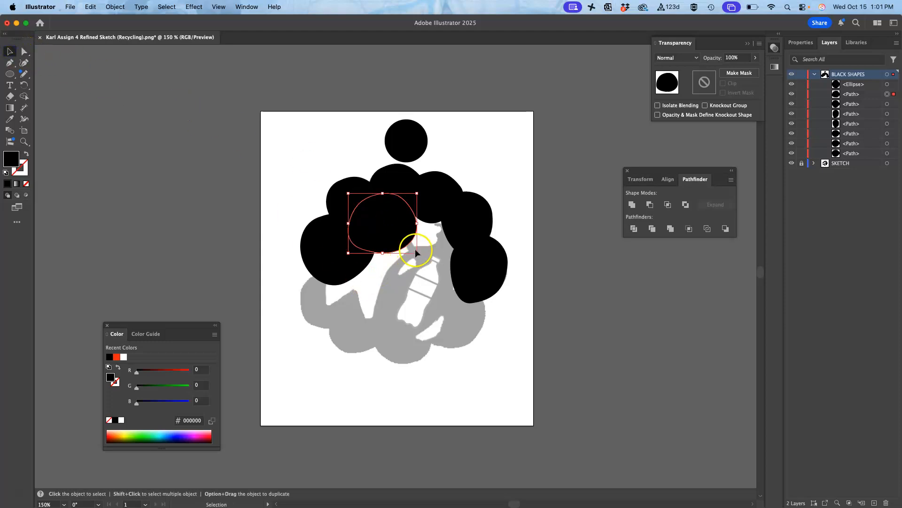
{"action": "left_click", "coordinate": [375, 231]}
{"action": "left_click_drag", "start_coordinate": [375, 230], "coordinate": [324, 304]}
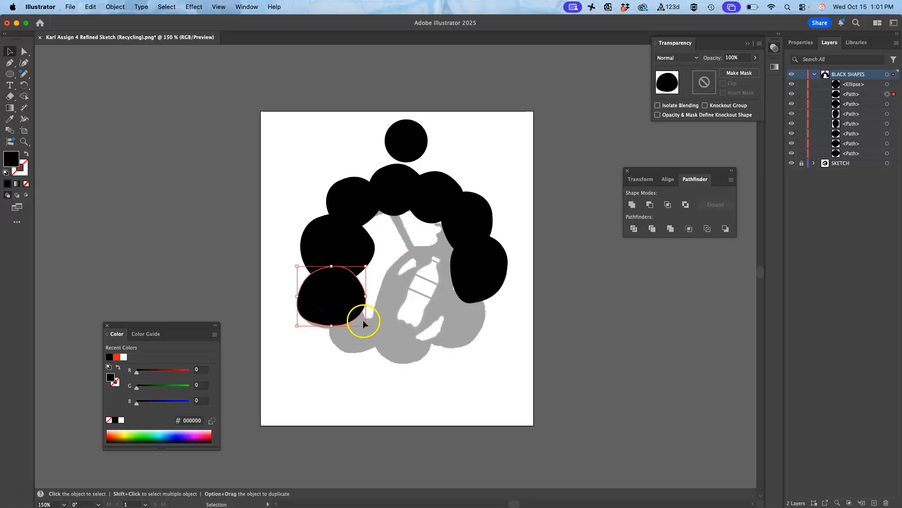
{"action": "left_click_drag", "start_coordinate": [365, 326], "coordinate": [369, 331]}
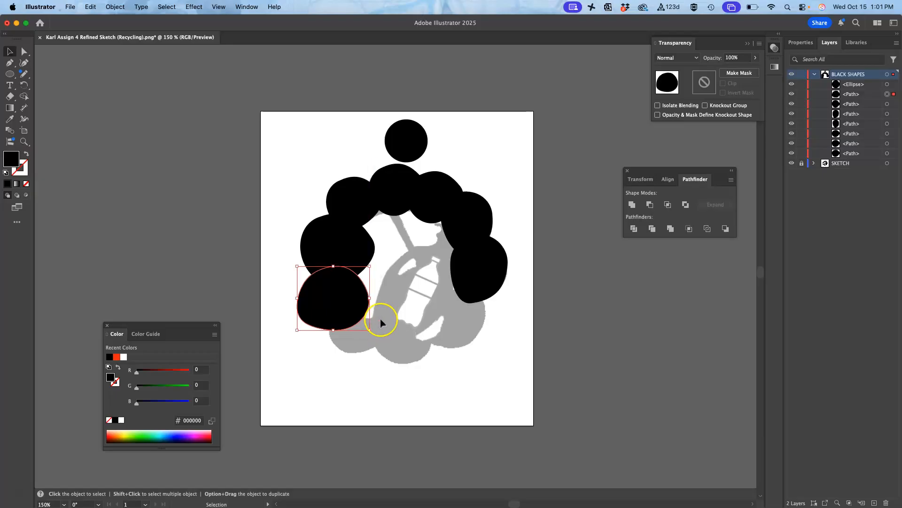
{"action": "left_click", "coordinate": [382, 318]}
Step: Configure the Pencil tool with its fidelity one notch from the Smooth end of the scale
{"action": "left_click", "coordinate": [25, 74]}
{"action": "double_click", "coordinate": [25, 75]}
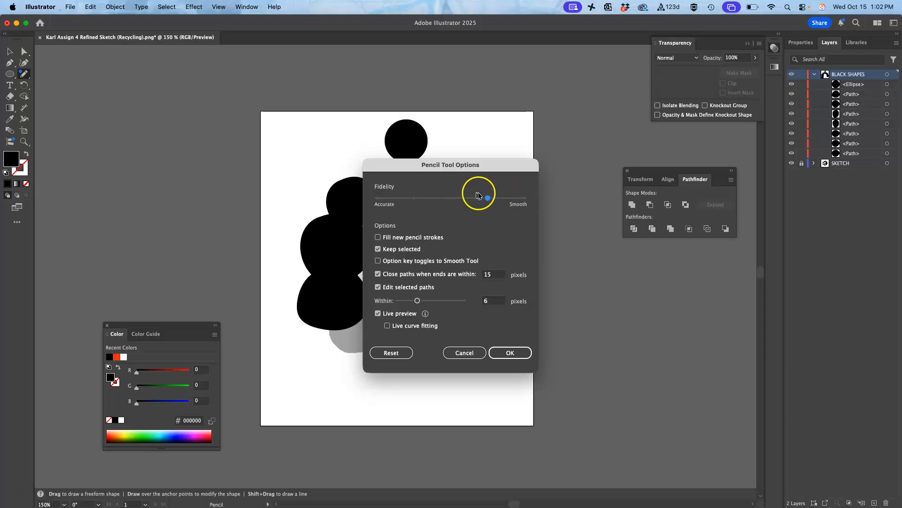
{"action": "left_click_drag", "start_coordinate": [488, 198], "coordinate": [523, 197]}
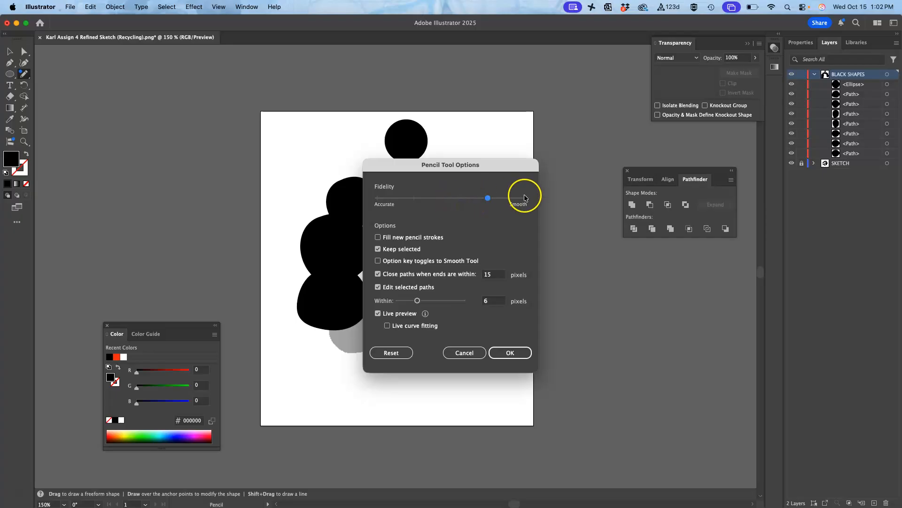
{"action": "left_click", "coordinate": [519, 356]}
Step: Draw two closed freehand ovals with the Pencil tool, one on each side of the black circle above the badge
{"action": "mouse_move", "coordinate": [341, 124]}
{"action": "left_mouse_down"}
{"action": "mouse_move", "coordinate": [302, 127]}
{"action": "mouse_move", "coordinate": [292, 162]}
{"action": "left_mouse_up"}
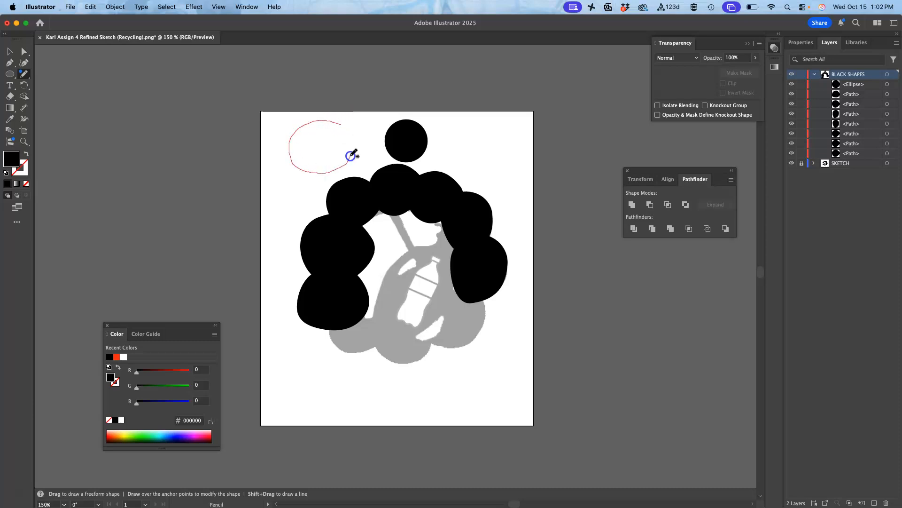
{"action": "left_click_drag", "start_coordinate": [347, 125], "coordinate": [343, 124]}
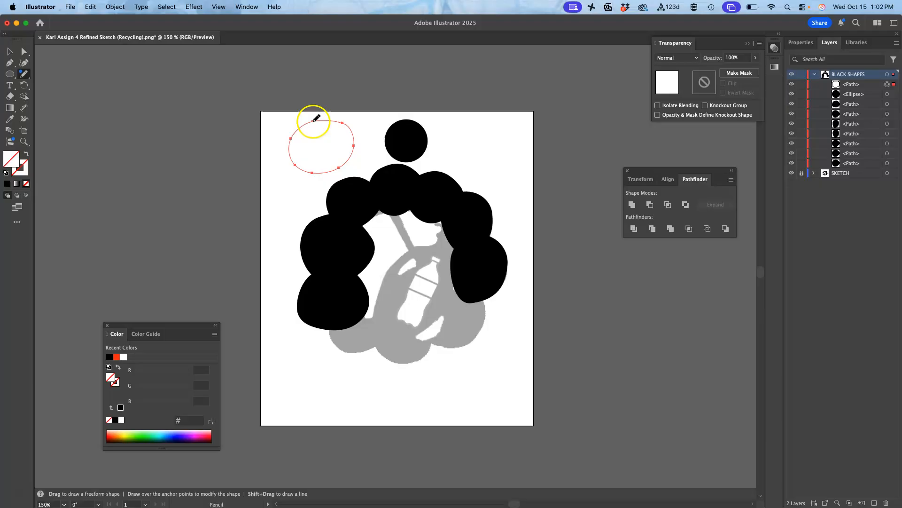
{"action": "mouse_move", "coordinate": [466, 125]}
{"action": "left_mouse_down"}
{"action": "mouse_move", "coordinate": [446, 140]}
{"action": "mouse_move", "coordinate": [463, 167]}
{"action": "mouse_move", "coordinate": [498, 160]}
{"action": "mouse_move", "coordinate": [499, 143]}
{"action": "mouse_move", "coordinate": [467, 125]}
{"action": "left_mouse_up"}
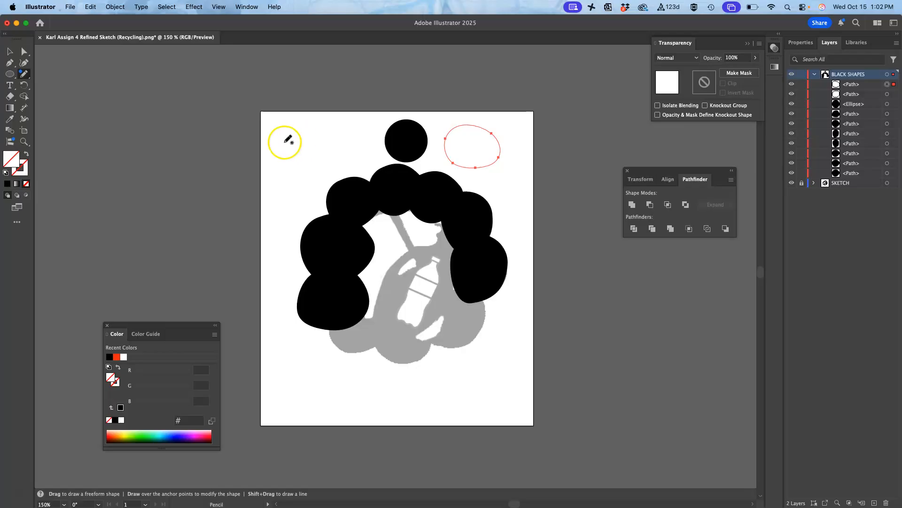
Step: Draw a jagged zigzag outline and a small angular closed shape beneath it with the Pencil tool, near the artboard's upper left corner
{"action": "mouse_move", "coordinate": [274, 128]}
{"action": "left_mouse_down"}
{"action": "mouse_move", "coordinate": [280, 147]}
{"action": "mouse_move", "coordinate": [290, 132]}
{"action": "mouse_move", "coordinate": [311, 159]}
{"action": "mouse_move", "coordinate": [343, 140]}
{"action": "mouse_move", "coordinate": [329, 127]}
{"action": "mouse_move", "coordinate": [272, 128]}
{"action": "left_mouse_up"}
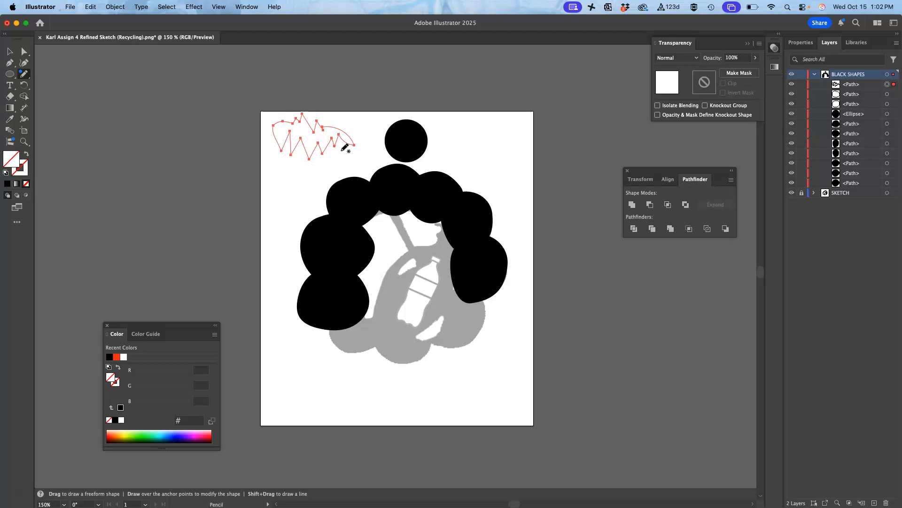
{"action": "mouse_move", "coordinate": [284, 174]}
{"action": "left_mouse_down"}
{"action": "mouse_move", "coordinate": [288, 211]}
{"action": "mouse_move", "coordinate": [310, 203]}
{"action": "left_mouse_up"}
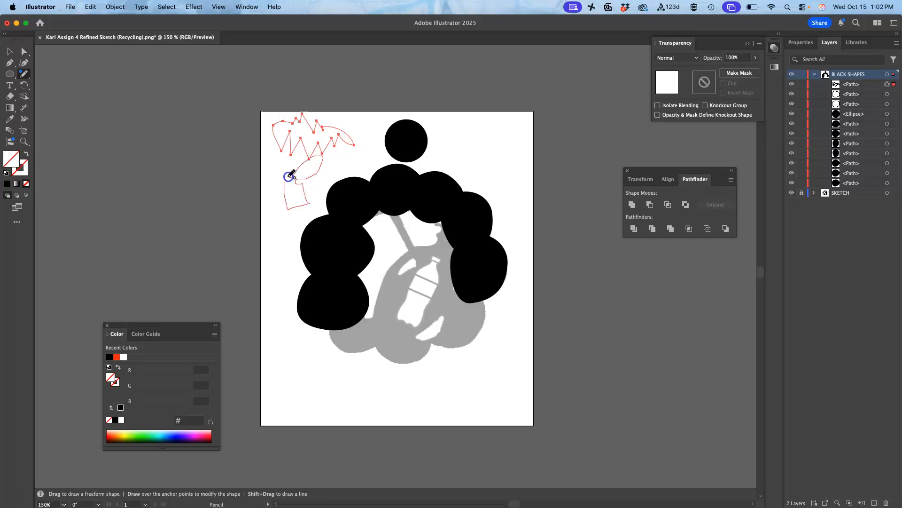
{"action": "left_click_drag", "start_coordinate": [287, 176], "coordinate": [287, 177]}
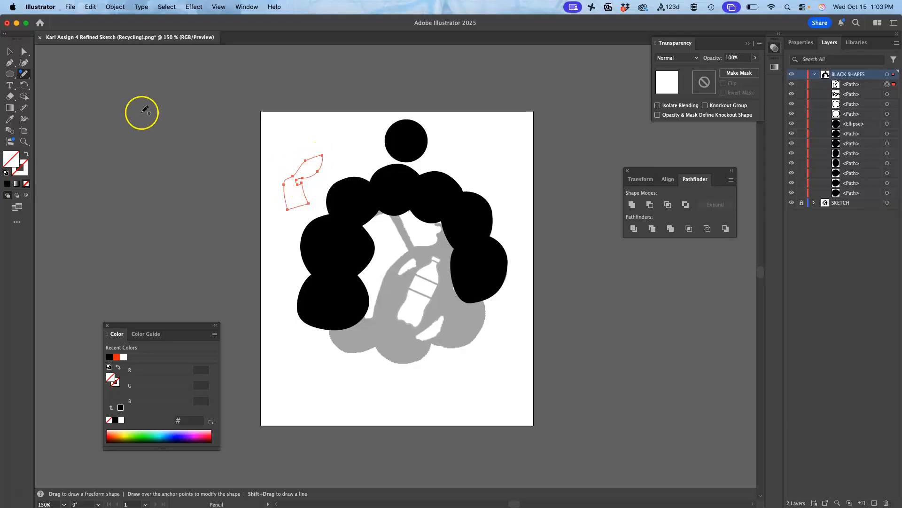
Step: Set the Pencil tool's fidelity to the midpoint between Accurate and Smooth and draw a closed freehand oval below the badge's lower left scallops
{"action": "double_click", "coordinate": [24, 74]}
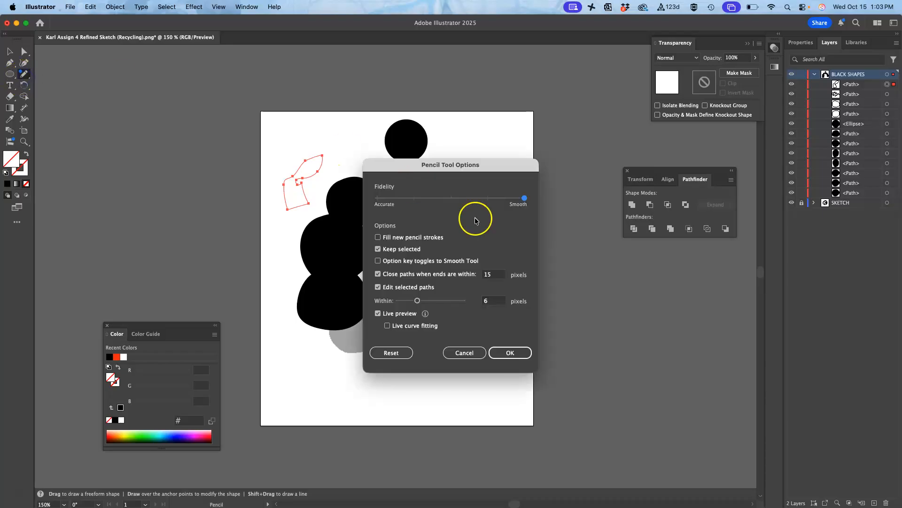
{"action": "left_click_drag", "start_coordinate": [465, 207], "coordinate": [452, 200]}
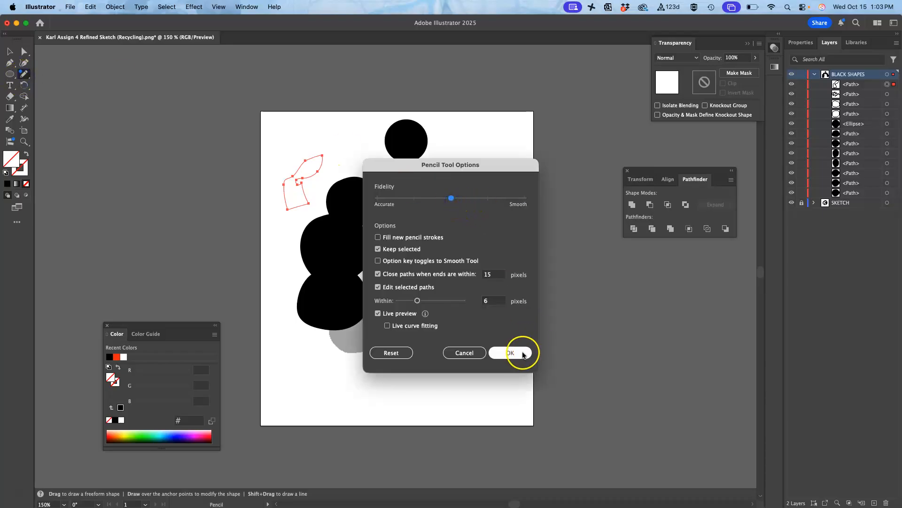
{"action": "left_click", "coordinate": [519, 351]}
{"action": "mouse_move", "coordinate": [307, 386]}
{"action": "left_mouse_down"}
{"action": "mouse_move", "coordinate": [311, 405]}
{"action": "mouse_move", "coordinate": [341, 412]}
{"action": "left_mouse_up"}
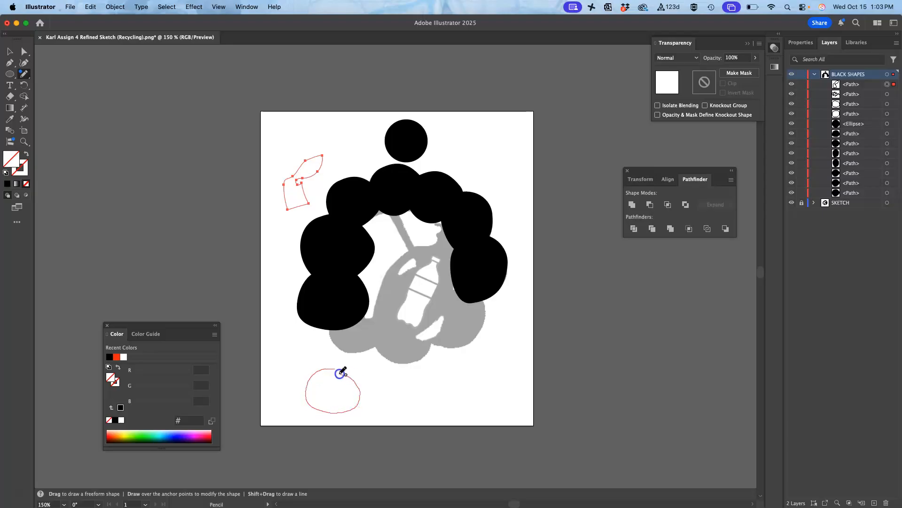
{"action": "left_click_drag", "start_coordinate": [336, 369], "coordinate": [335, 371]}
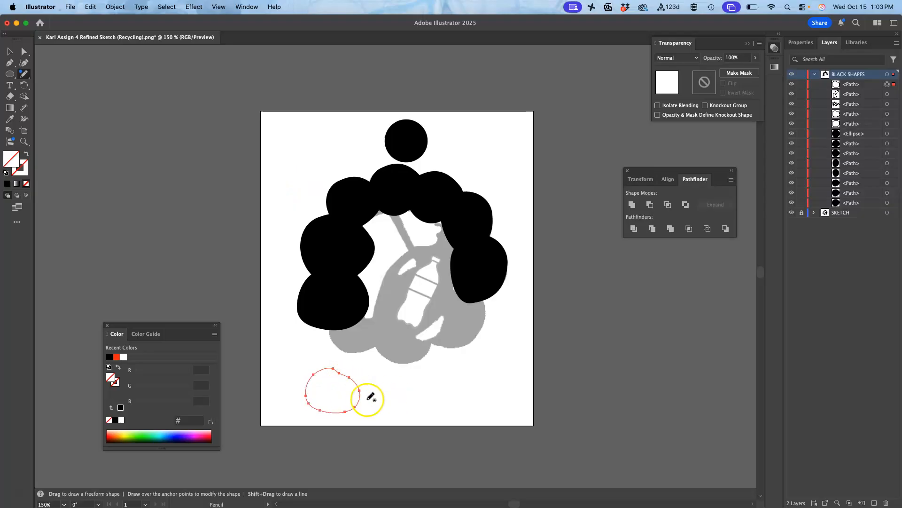